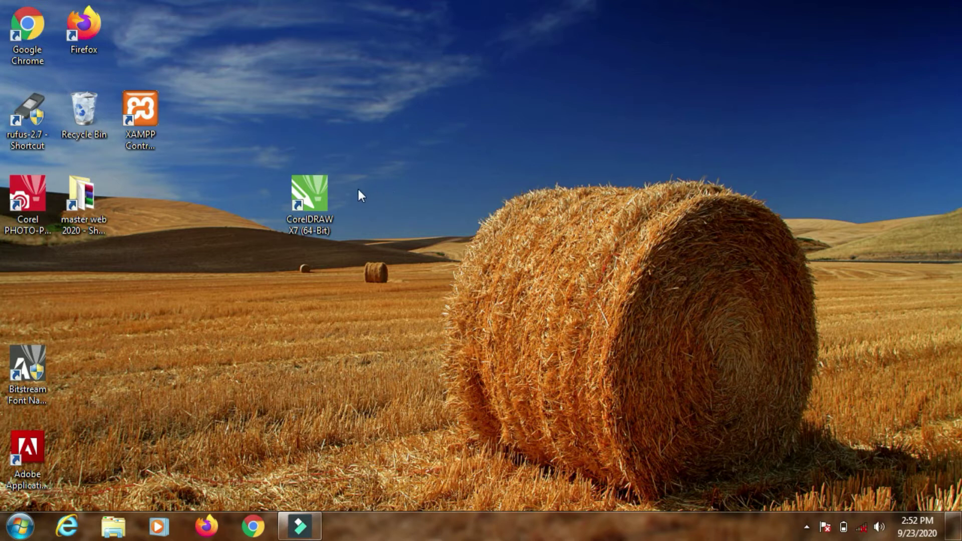
# Step: Launch CorelDRAW X7 and create a new blank Letter document with the default CMYK settings
pyautogui.doubleClick(327, 219)
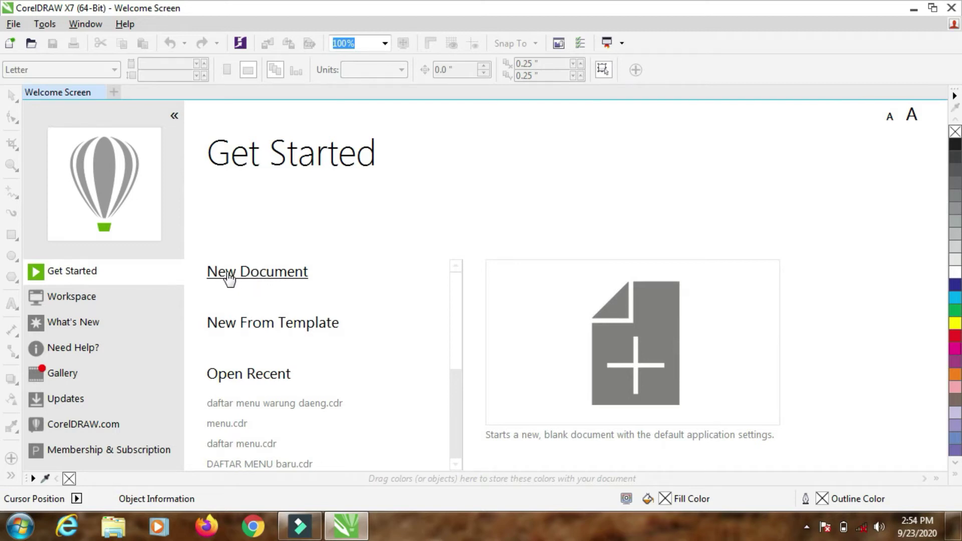
pyautogui.click(256, 274)
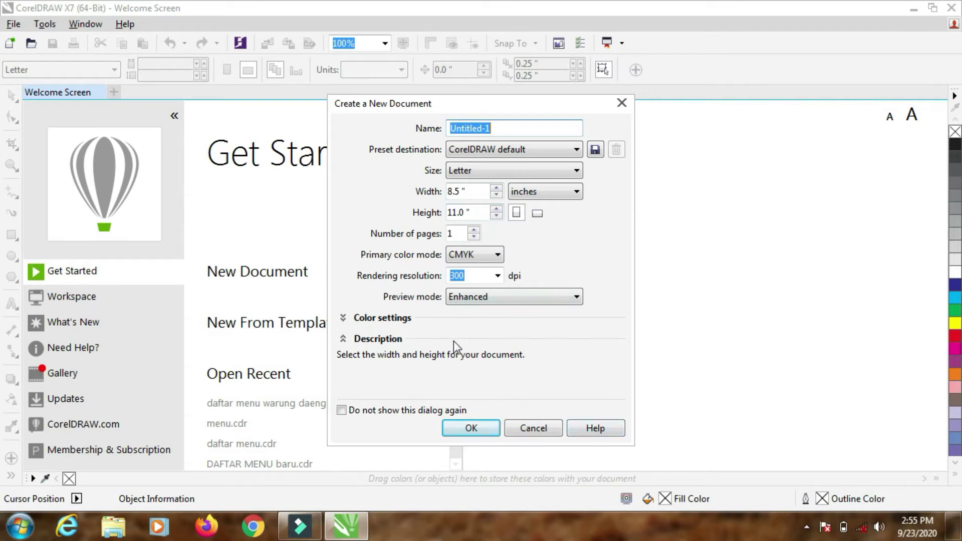
pyautogui.click(471, 429)
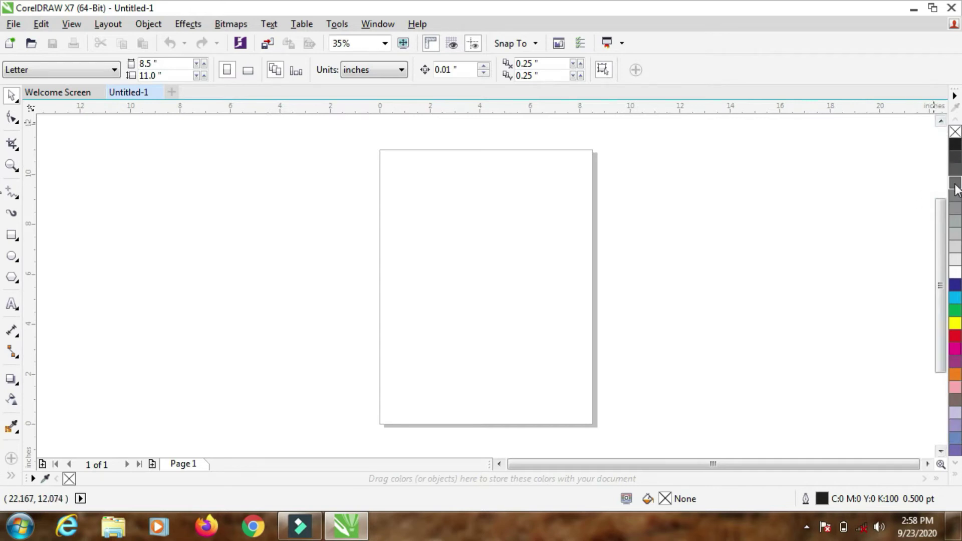
# Step: Display the CMYK Palette alongside the default color palette
pyautogui.click(384, 30)
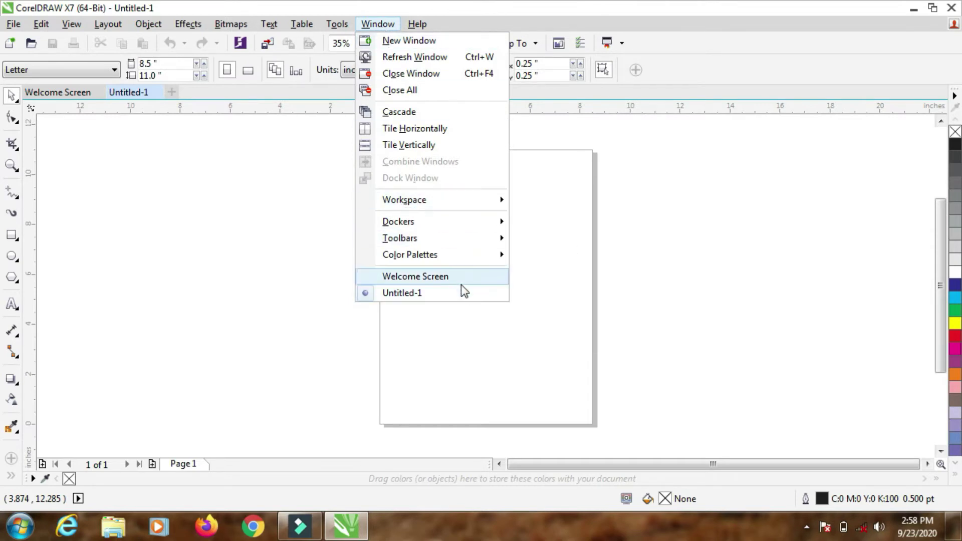
pyautogui.moveTo(427, 200)
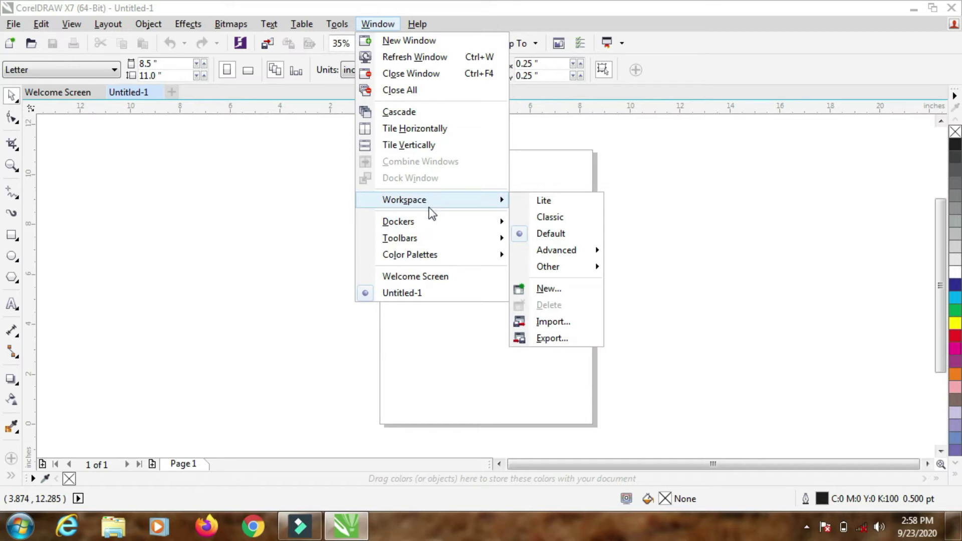
pyautogui.moveTo(442, 237)
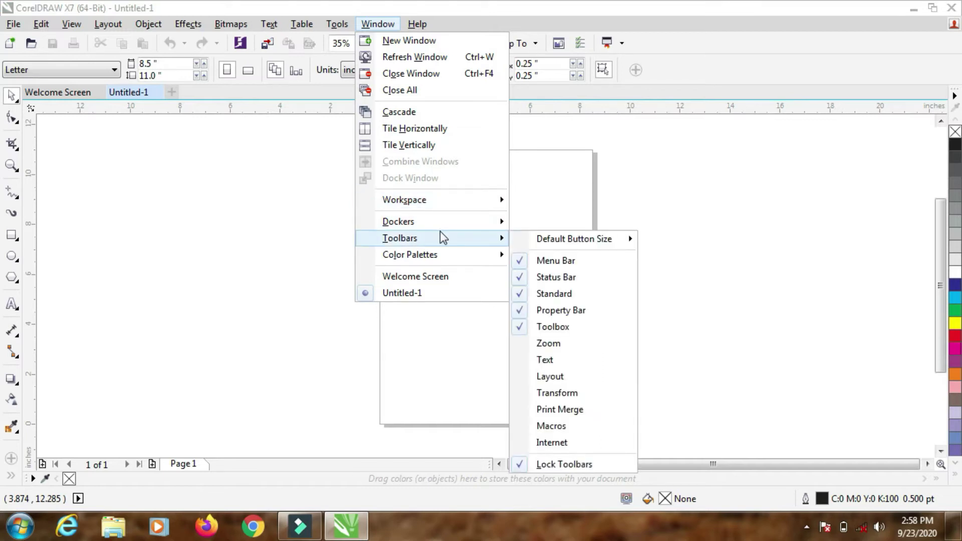
pyautogui.moveTo(453, 263)
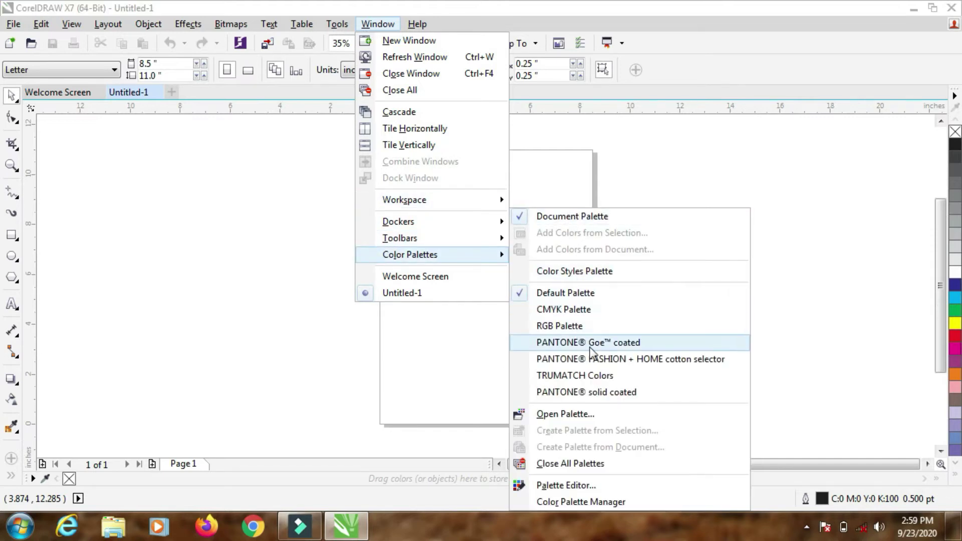
pyautogui.click(554, 312)
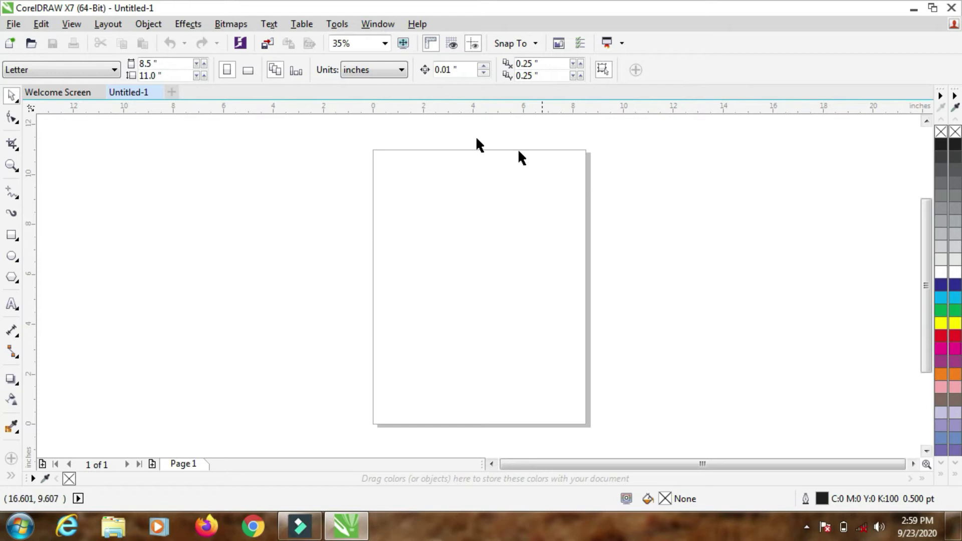
# Step: Display the PANTONE Goe coated color palette as an additional palette
pyautogui.click(371, 25)
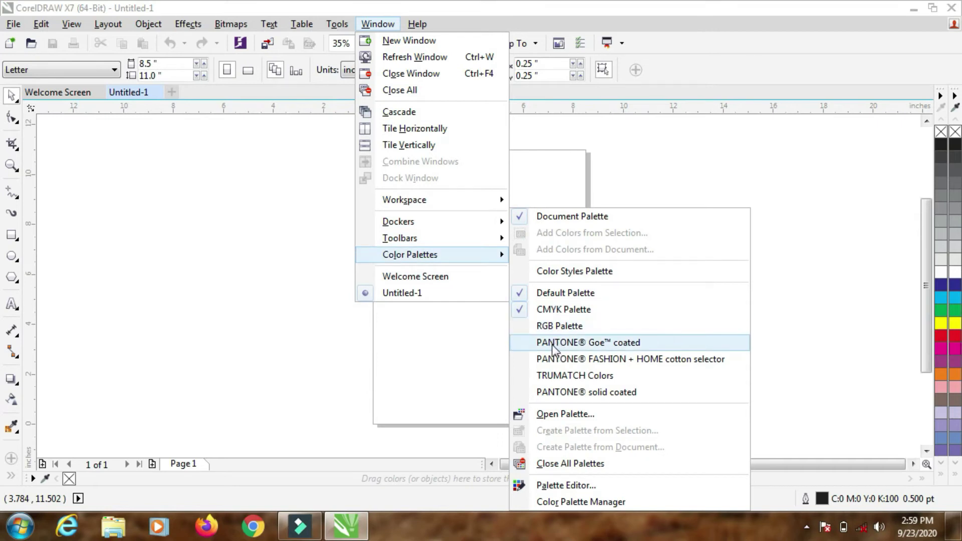
pyautogui.click(554, 345)
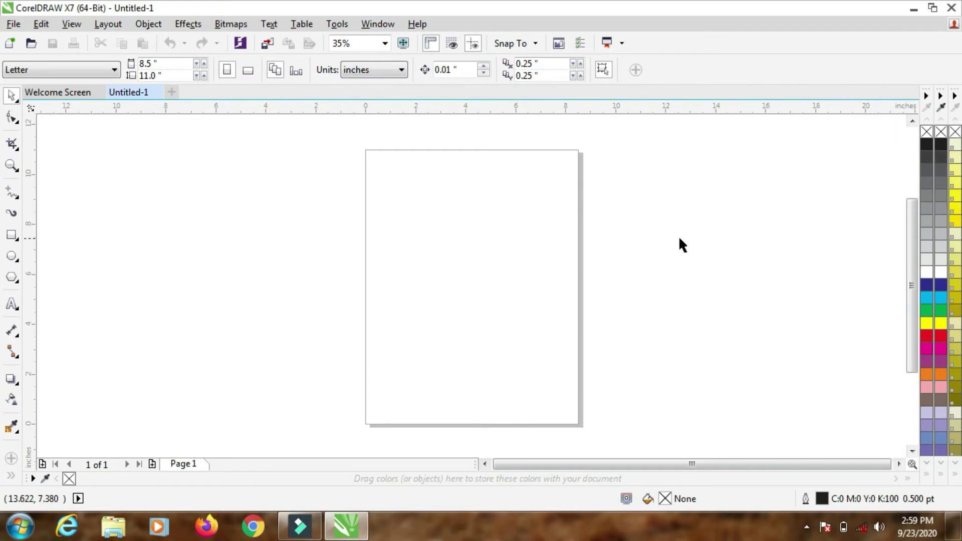
pyautogui.click(378, 23)
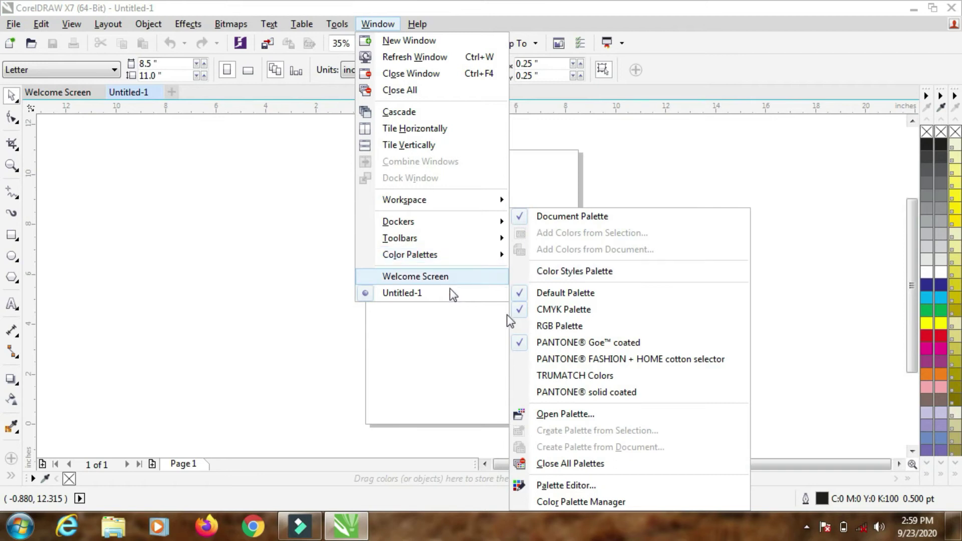
pyautogui.click(301, 199)
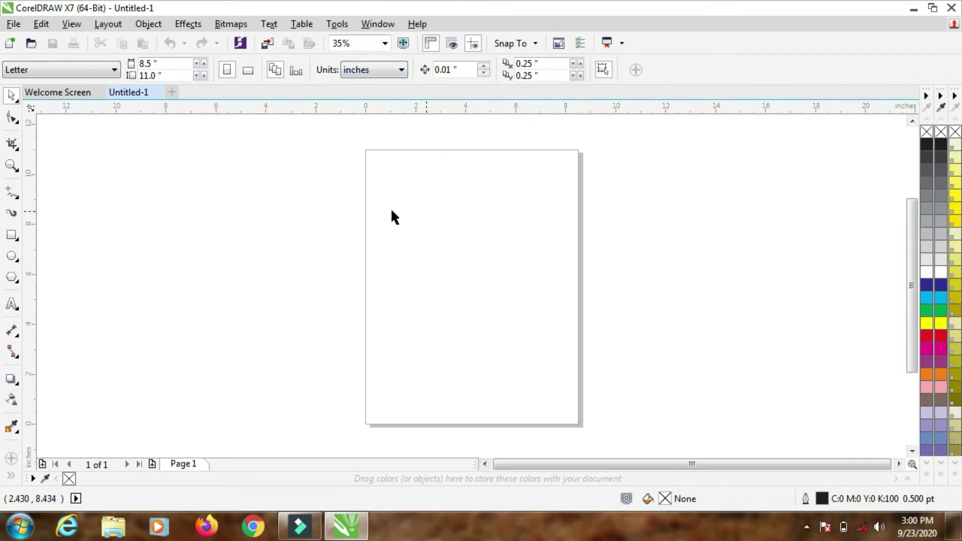
# Step: Change the document's measurement units to centimeters
pyautogui.click(381, 73)
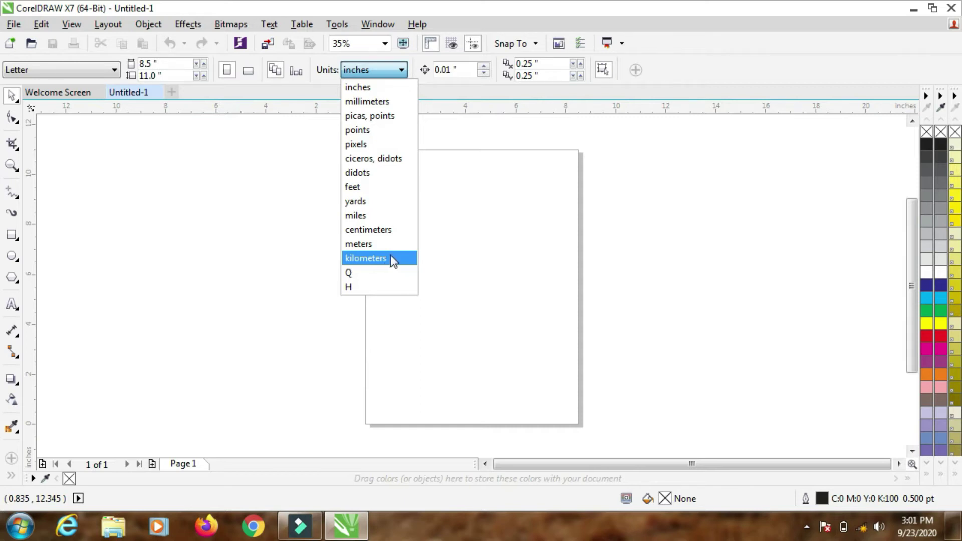
pyautogui.press('Up')
pyautogui.press('Up')
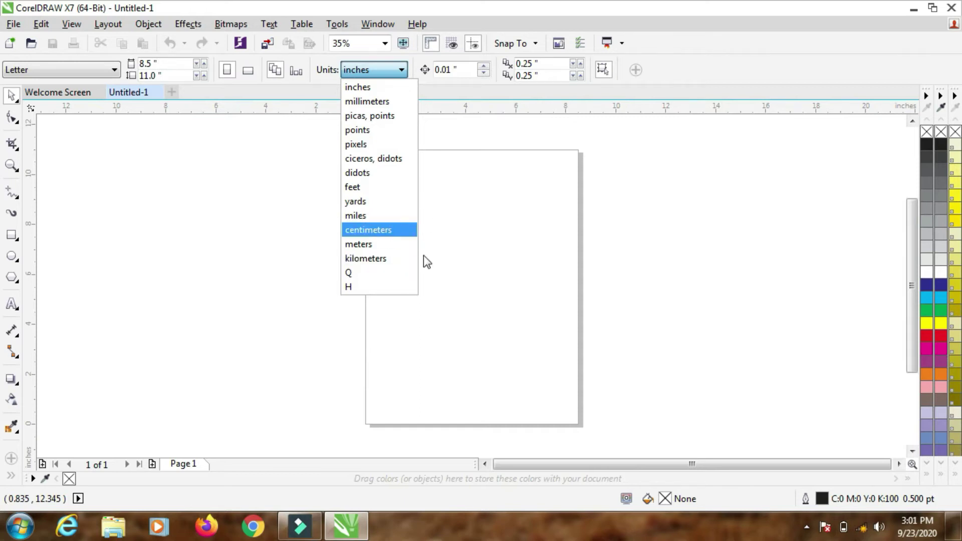
pyautogui.click(387, 237)
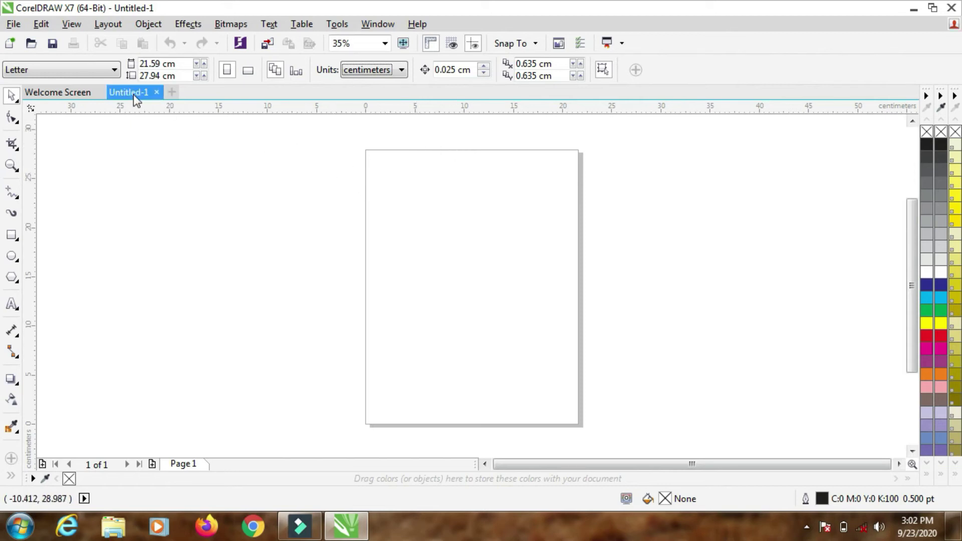
pyautogui.click(115, 72)
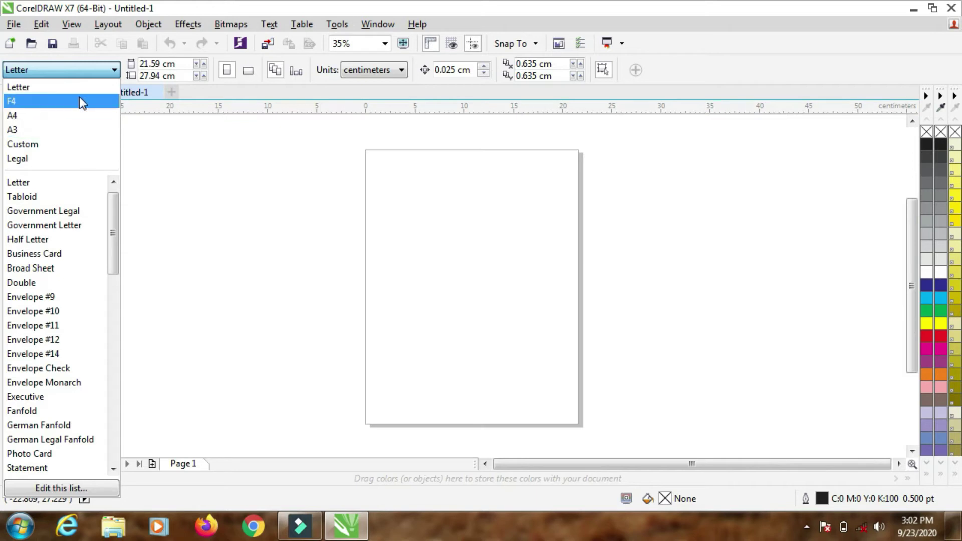
pyautogui.click(168, 203)
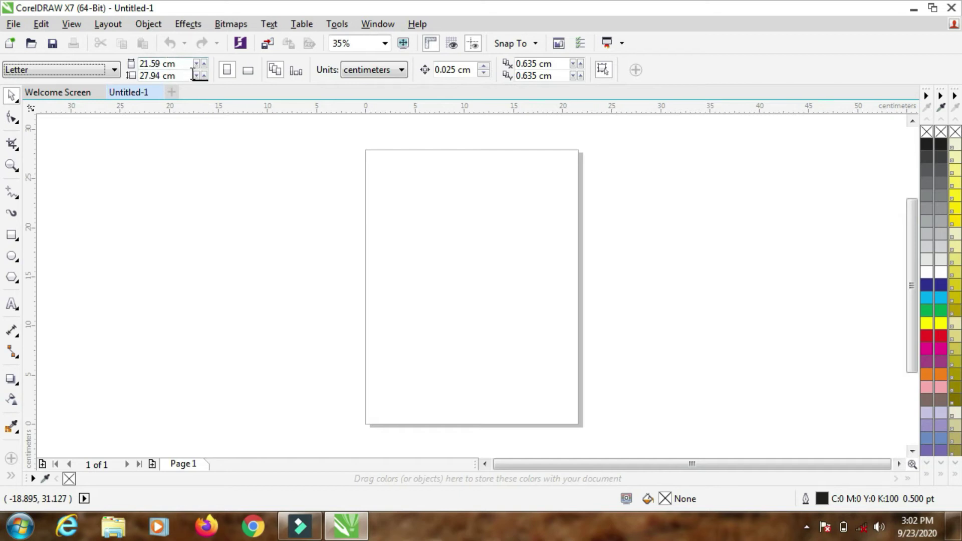
pyautogui.click(174, 63)
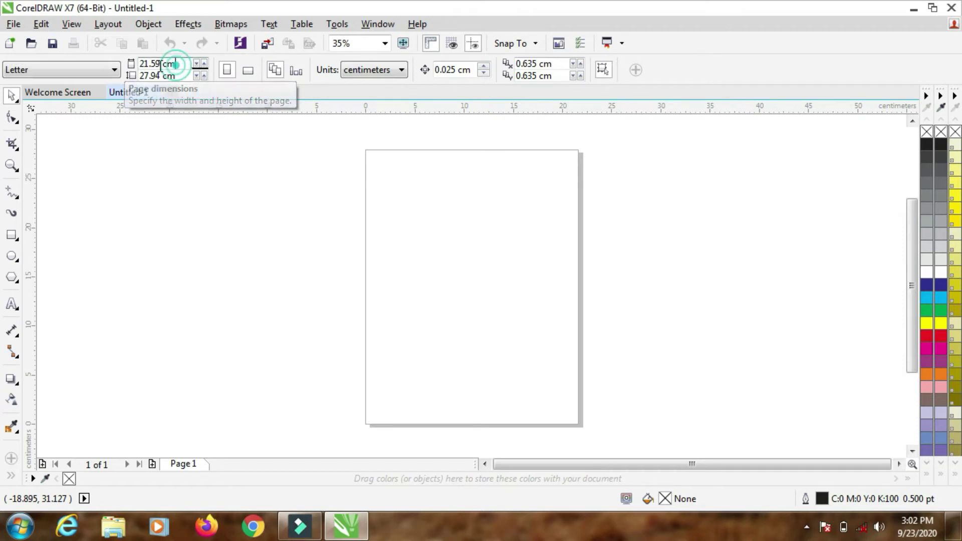
pyautogui.click(100, 69)
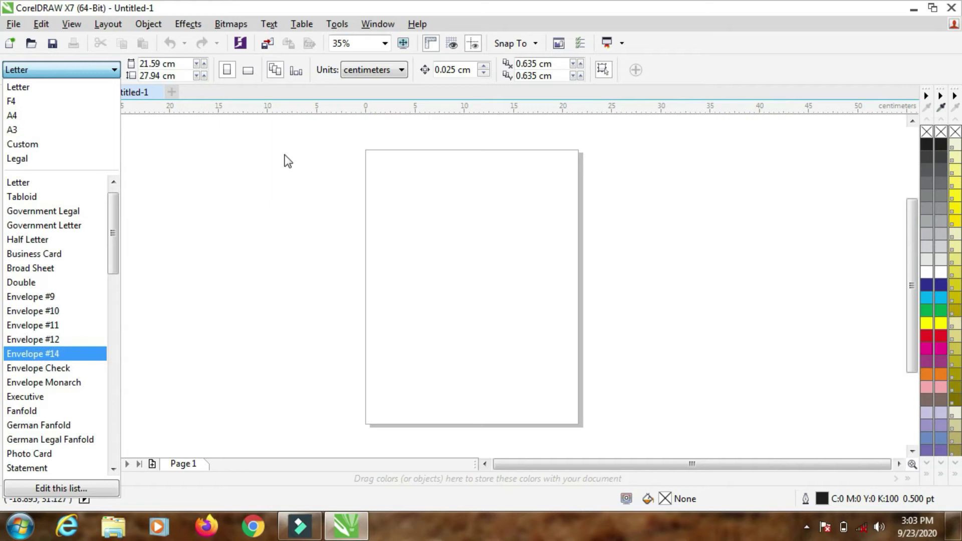
# Step: Set the page dimensions to 300 cm wide by 100 cm high and fit the whole page in view
pyautogui.click(176, 63)
pyautogui.doubleClick(177, 64)
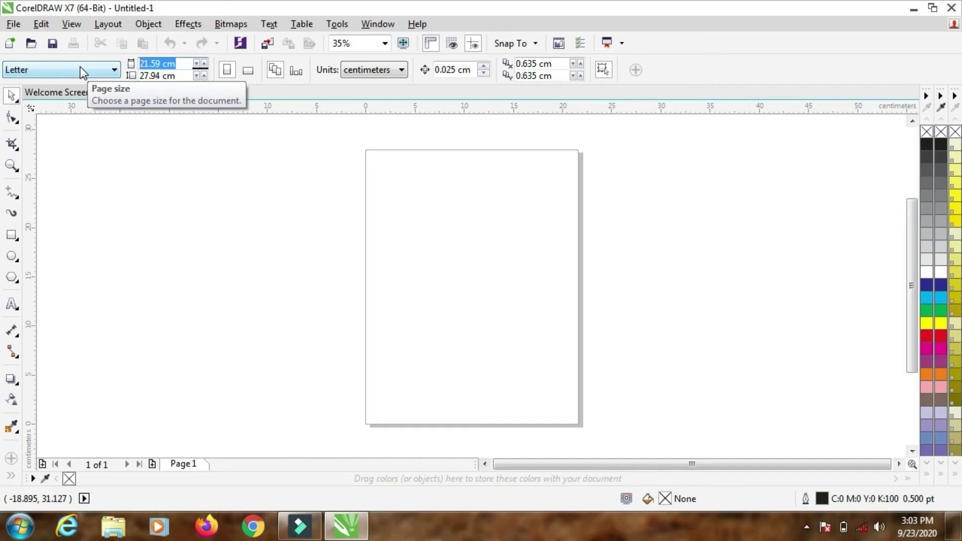
pyautogui.write('300')
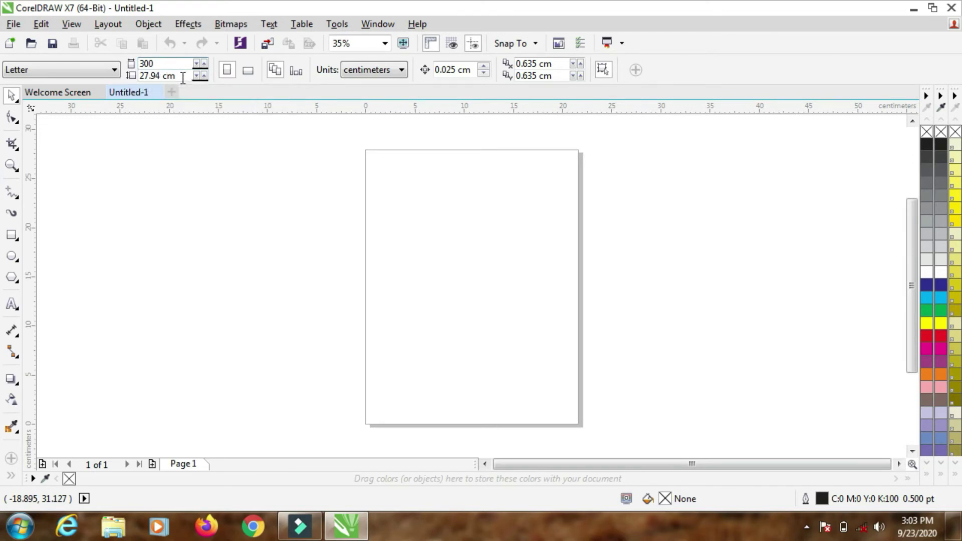
pyautogui.moveTo(176, 77); pyautogui.dragTo(133, 81)
pyautogui.write('100')
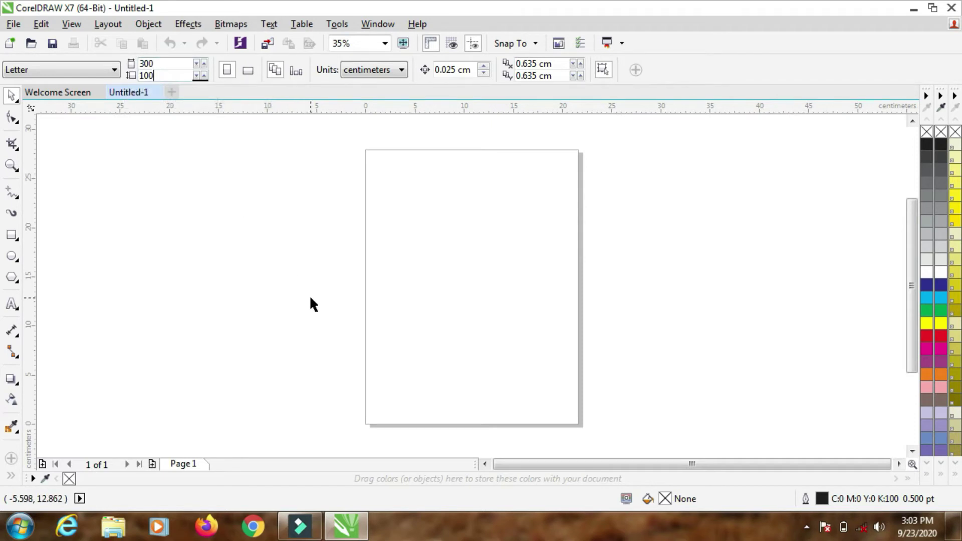
pyautogui.press('Return')
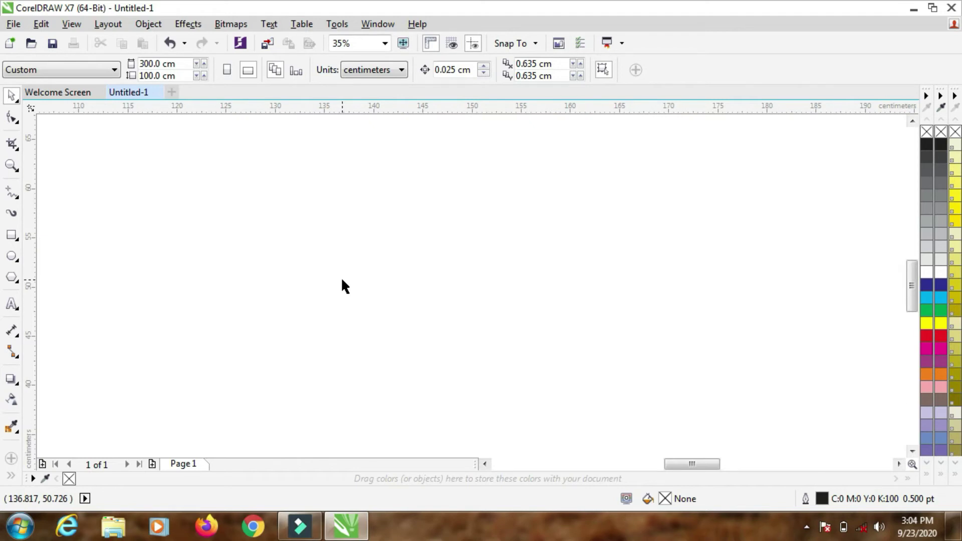
pyautogui.hotkey('shift', 'F4')
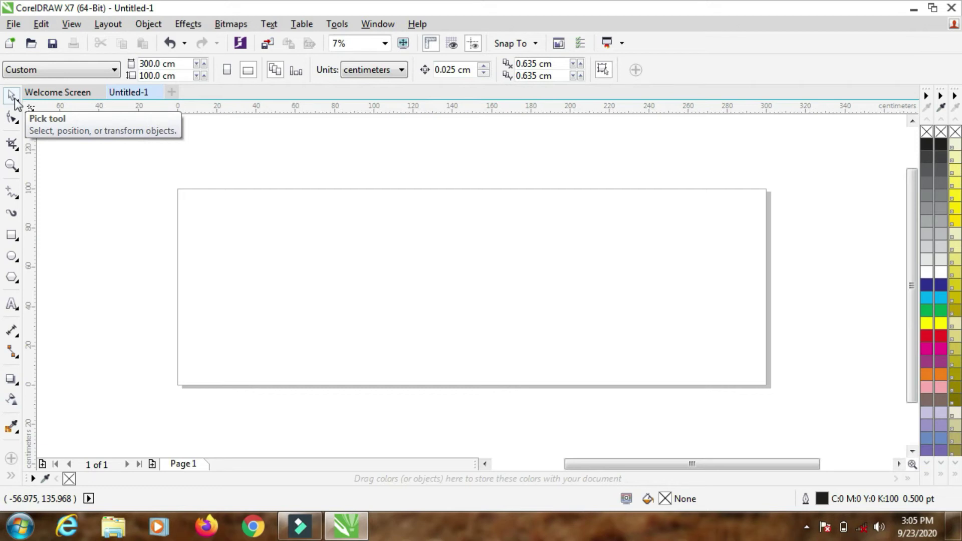
# Step: Draw a circle about 54 cm in diameter in the upper-left part of the page
pyautogui.click(12, 256)
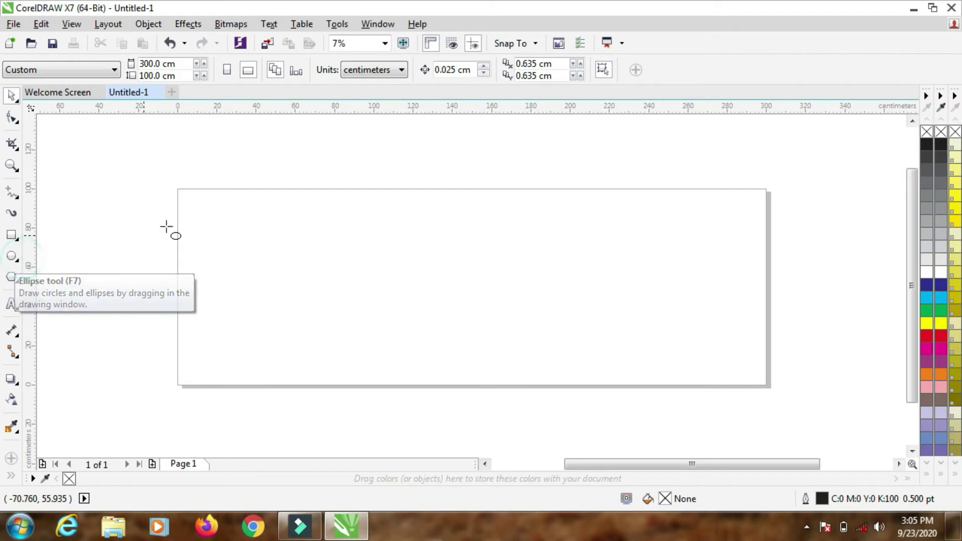
pyautogui.click(209, 202)
pyautogui.moveTo(209, 228); pyautogui.dragTo(317, 310)
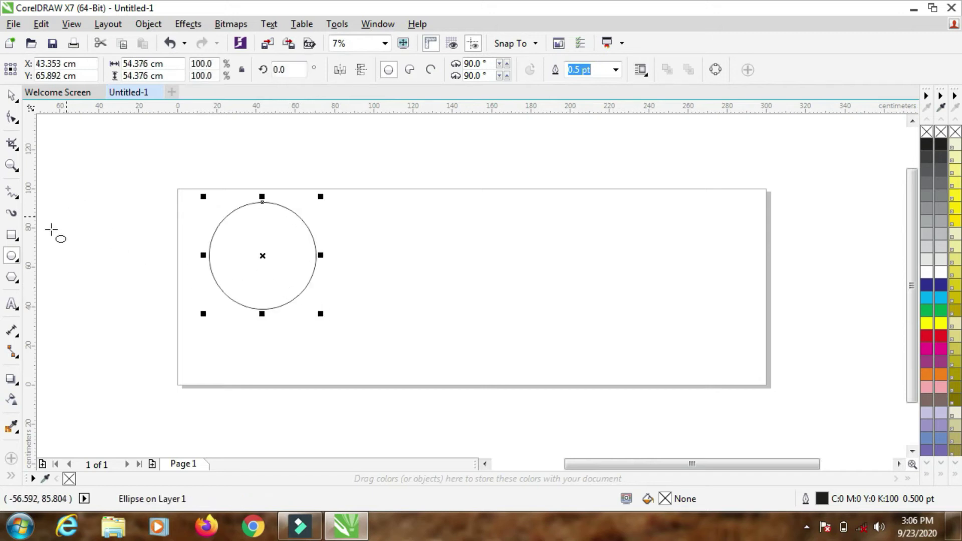
# Step: Draw a five-sided polygon about 76 cm wide and 73 cm high on the right half of the page
pyautogui.click(11, 277)
pyautogui.click(511, 214)
pyautogui.moveTo(531, 241)
pyautogui.mouseDown()
pyautogui.moveTo(647, 332)
pyautogui.moveTo(669, 361)
pyautogui.mouseUp()
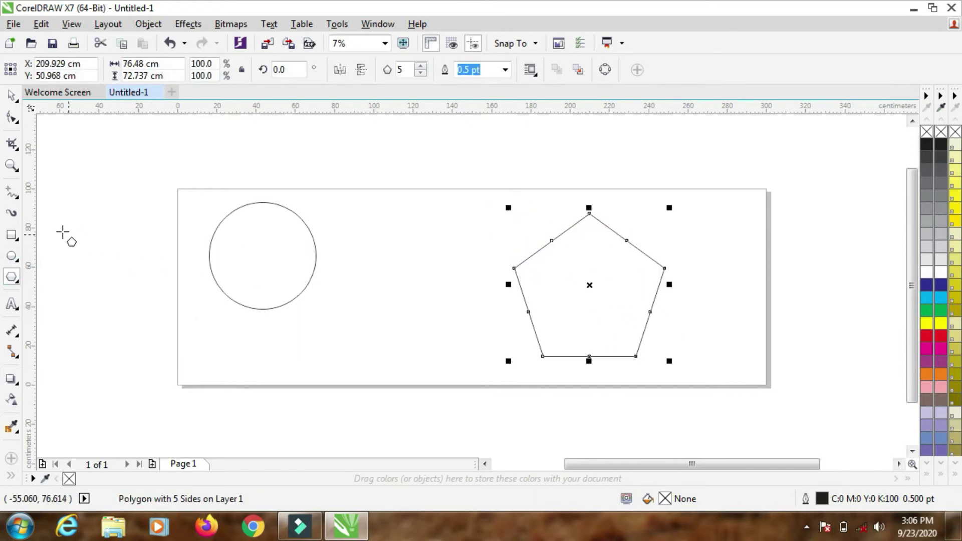
# Step: Draw a square with sides of about 50 cm to the right of the circle, overlapping the page's upper edge
pyautogui.click(15, 237)
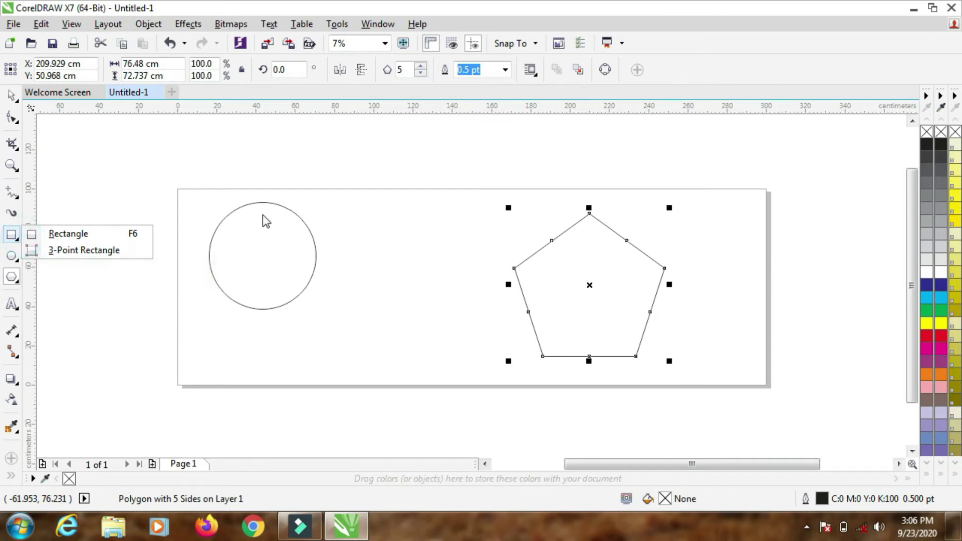
pyautogui.click(14, 259)
pyautogui.click(1, 231)
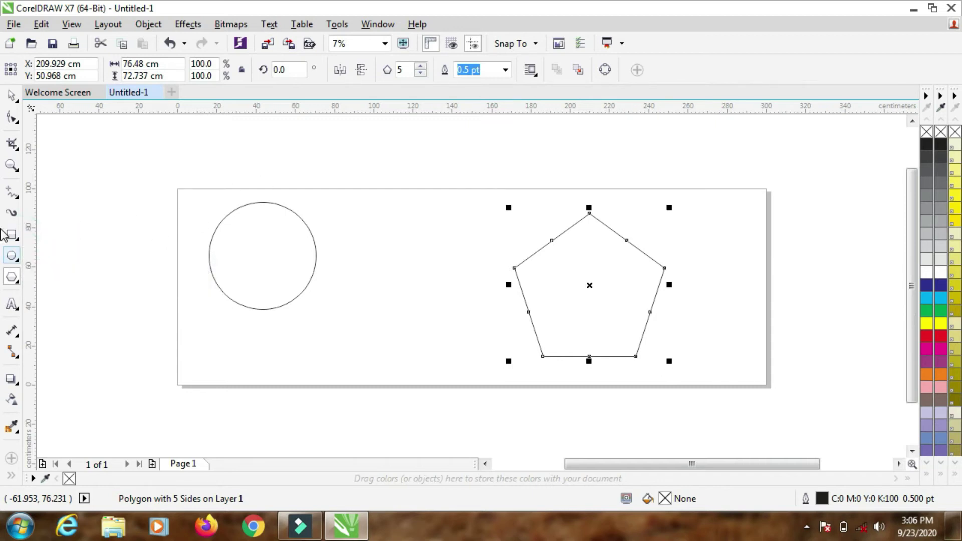
pyautogui.click(11, 235)
pyautogui.moveTo(320, 151); pyautogui.dragTo(419, 249)
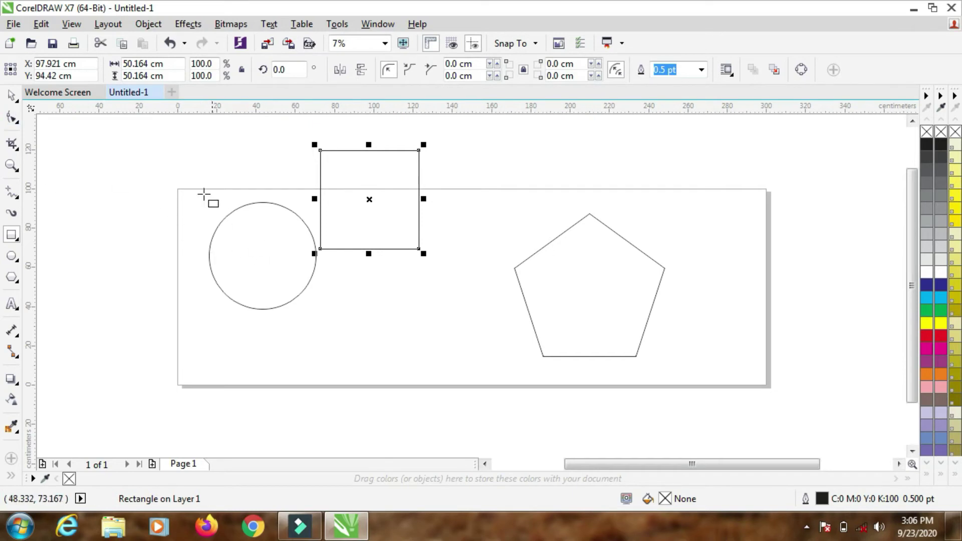
# Step: Move the square right and slightly up to about X 133 cm, Y 102 cm, and try selecting the different shapes
pyautogui.click(12, 97)
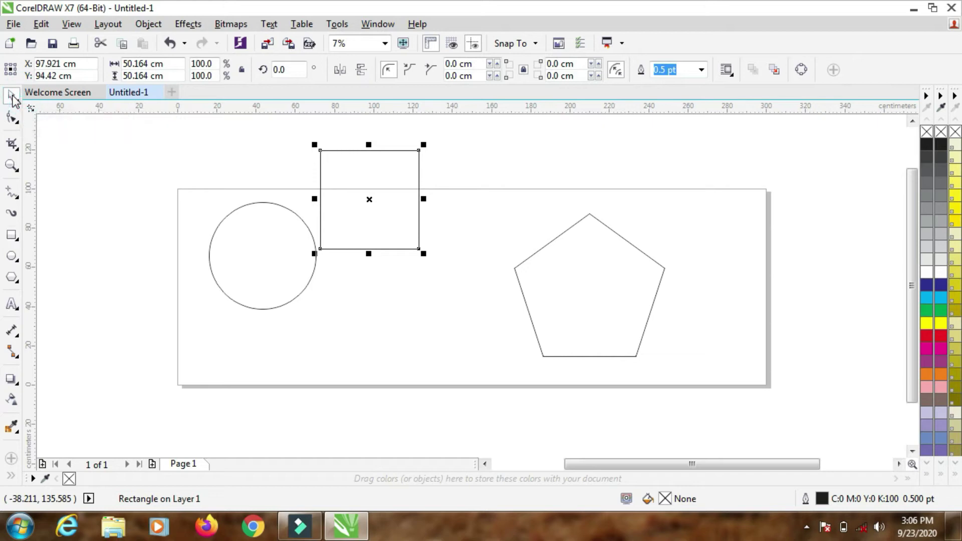
pyautogui.moveTo(367, 196); pyautogui.dragTo(440, 184)
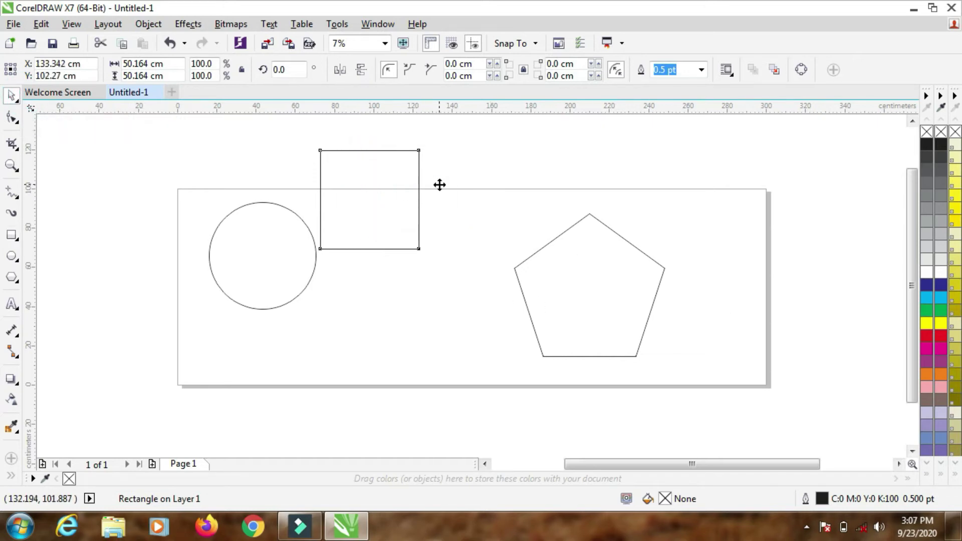
pyautogui.click(585, 294)
pyautogui.click(223, 257)
pyautogui.click(434, 180)
# Step: Fill the pentagon with the blue C:100 M:100 Y:0 K:0 from the color palette
pyautogui.click(611, 270)
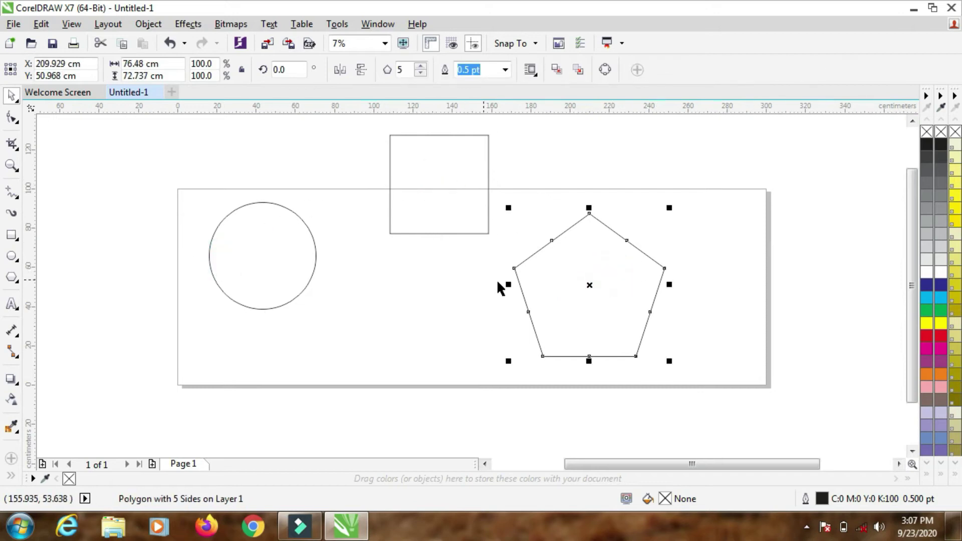
pyautogui.click(944, 288)
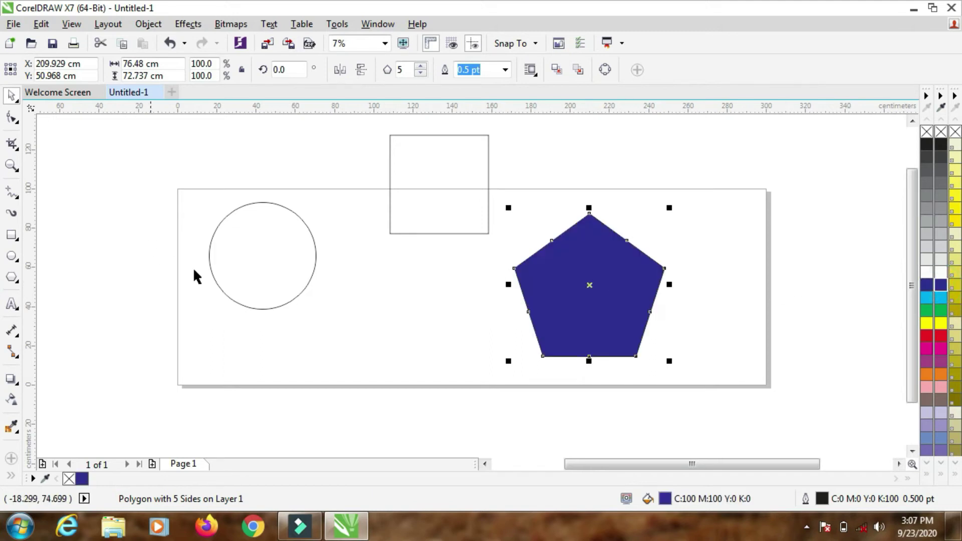
# Step: Fill the circle with red C:0 M:100 Y:100 K:0 and the square with yellow C:0 M:0 Y:100 K:0
pyautogui.click(285, 272)
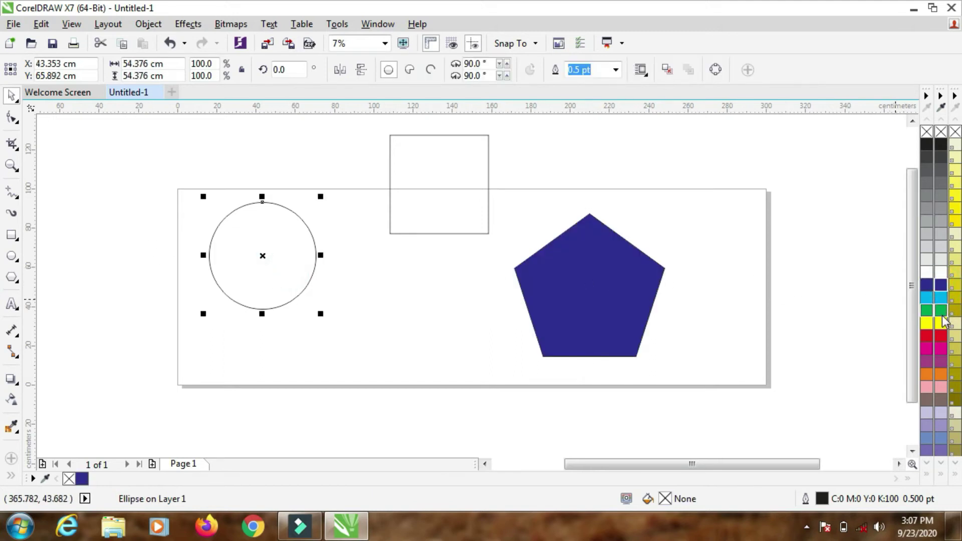
pyautogui.click(942, 336)
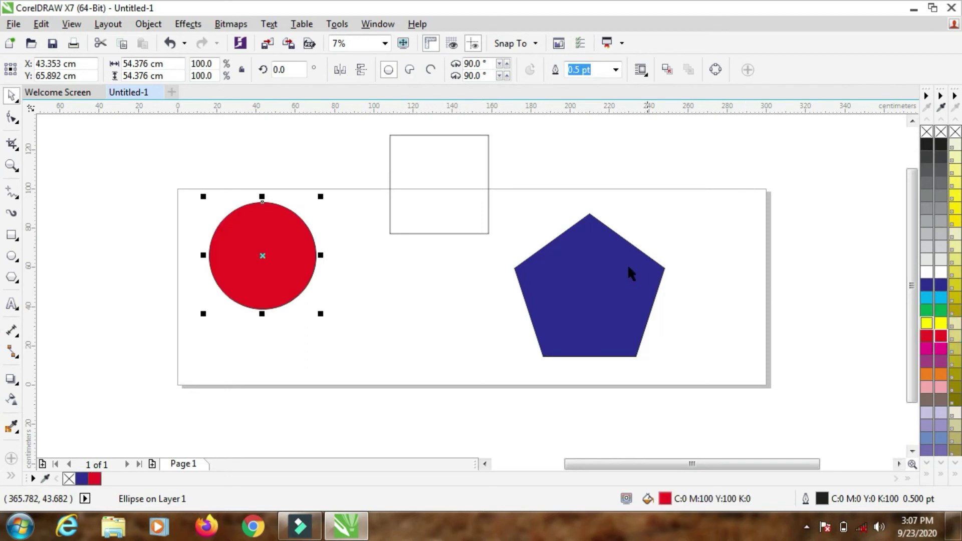
pyautogui.click(425, 190)
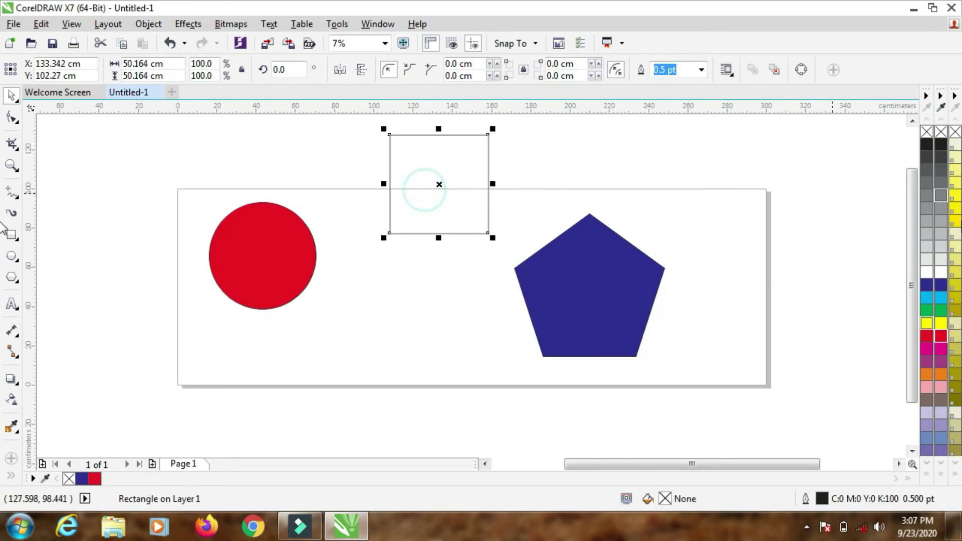
pyautogui.click(941, 324)
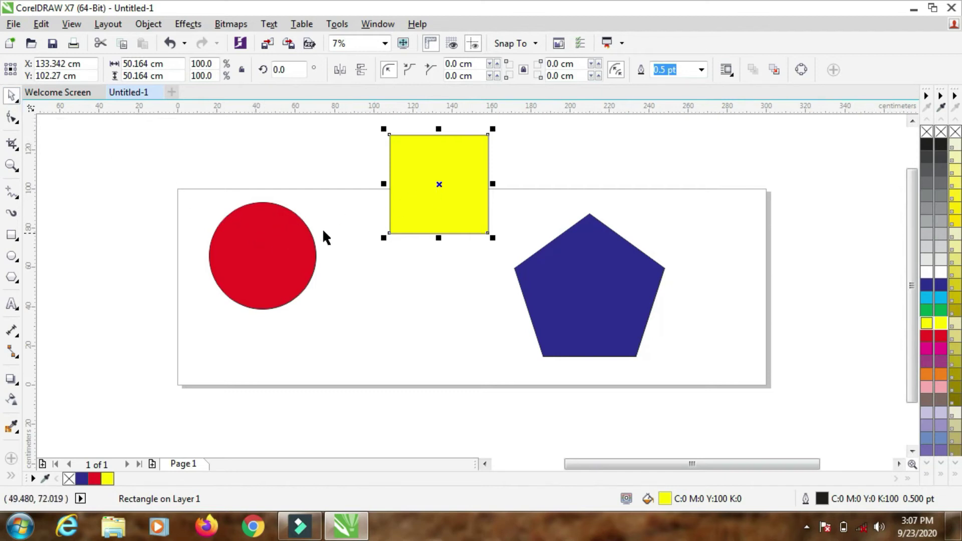
# Step: Arrange the shapes in a row inside the page, centering circle, square and pentagon at about X 41, 134 and 249 cm, Y 47 to 49 cm
pyautogui.click(579, 293)
pyautogui.moveTo(579, 293); pyautogui.dragTo(723, 261)
pyautogui.moveTo(410, 201); pyautogui.dragTo(416, 285)
pyautogui.moveTo(304, 273); pyautogui.dragTo(298, 310)
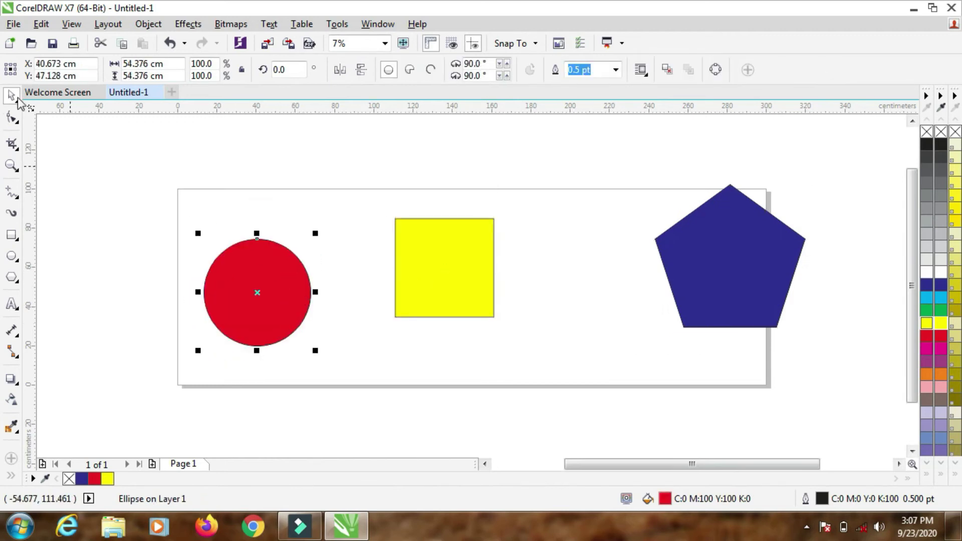
pyautogui.moveTo(440, 288); pyautogui.dragTo(436, 312)
pyautogui.moveTo(721, 273); pyautogui.dragTo(656, 306)
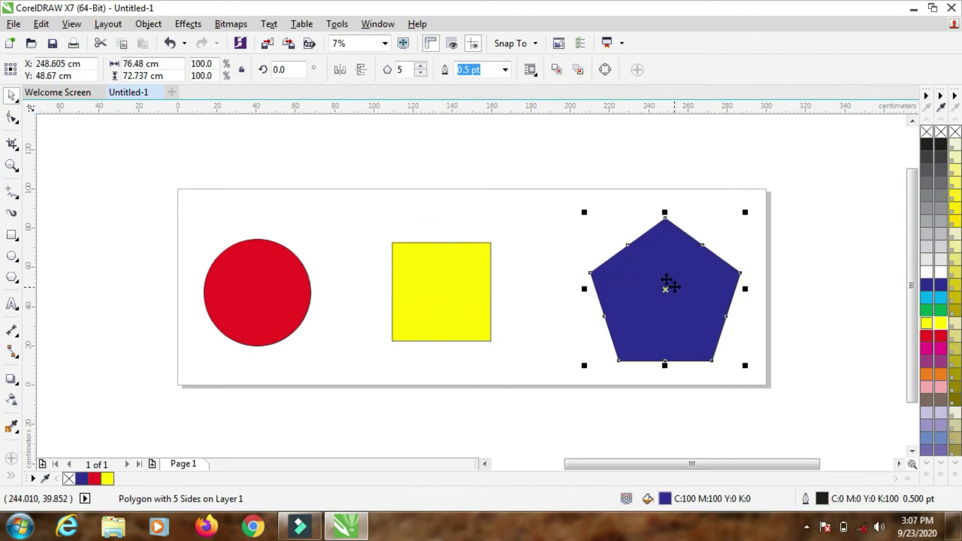
# Step: Practice selecting all three shapes together with a marquee and each shape individually, finishing with nothing selected
pyautogui.moveTo(104, 166); pyautogui.dragTo(775, 402)
pyautogui.click(109, 172)
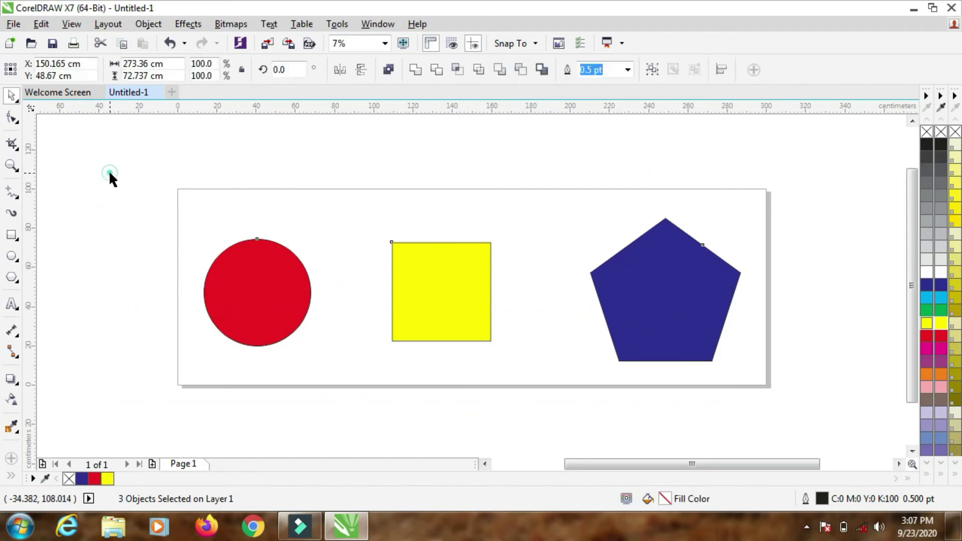
pyautogui.click(255, 293)
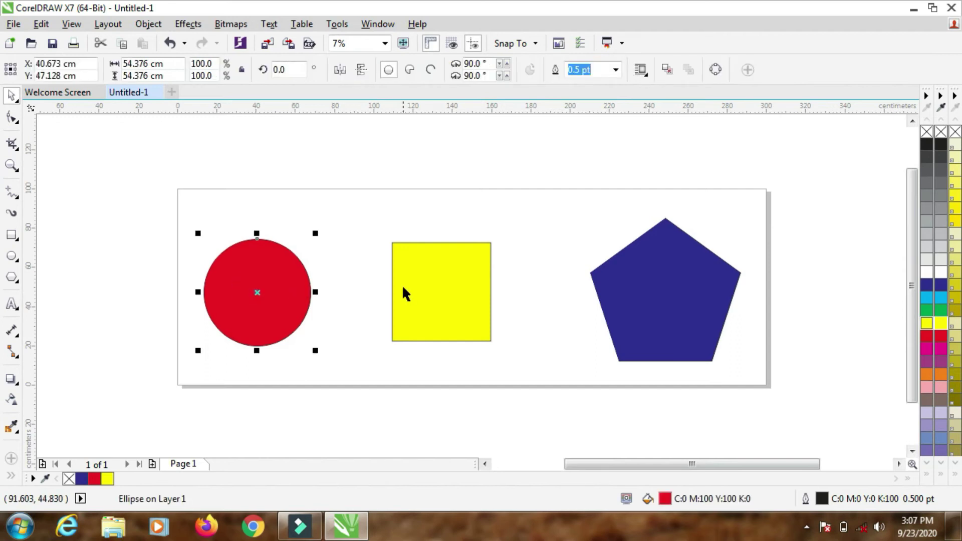
pyautogui.click(419, 285)
pyautogui.click(617, 273)
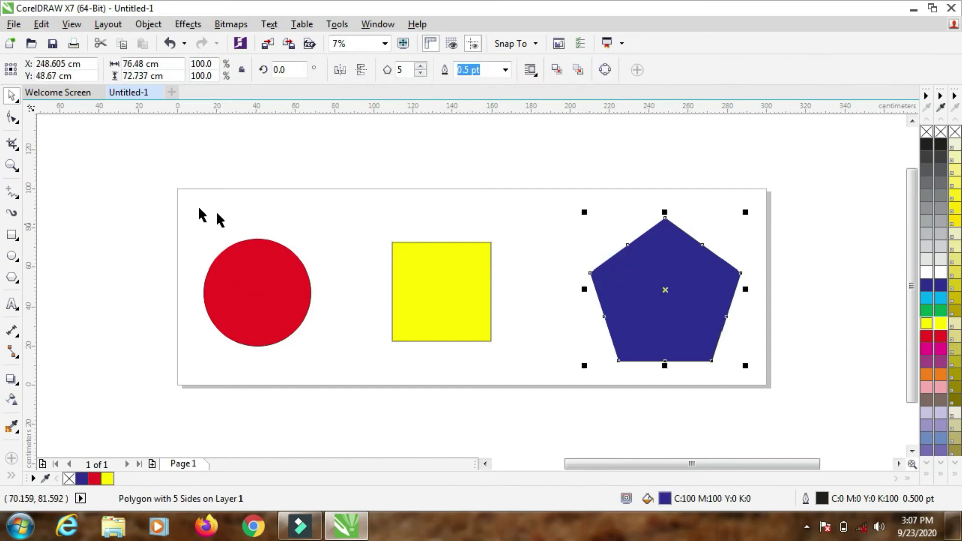
pyautogui.click(119, 165)
pyautogui.moveTo(120, 166); pyautogui.dragTo(787, 407)
pyautogui.click(278, 166)
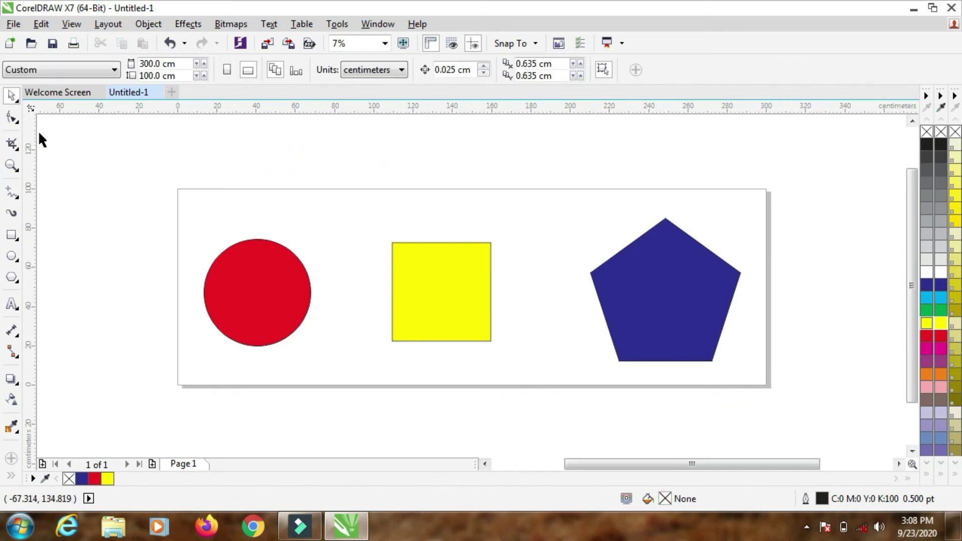
# Step: Look over the Pick tool variants, and keep the current Windows color scheme with its performance message turned off
pyautogui.click(16, 103)
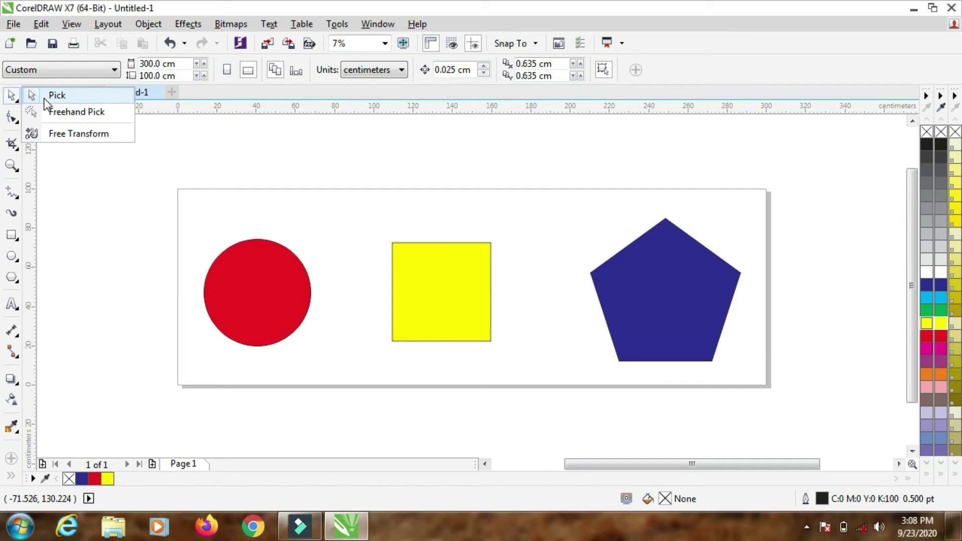
pyautogui.click(18, 124)
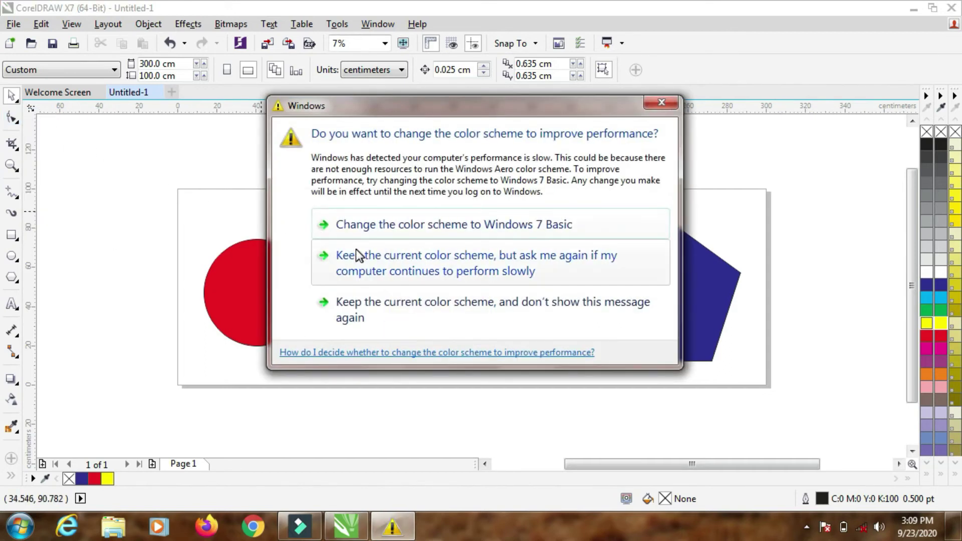
pyautogui.click(384, 321)
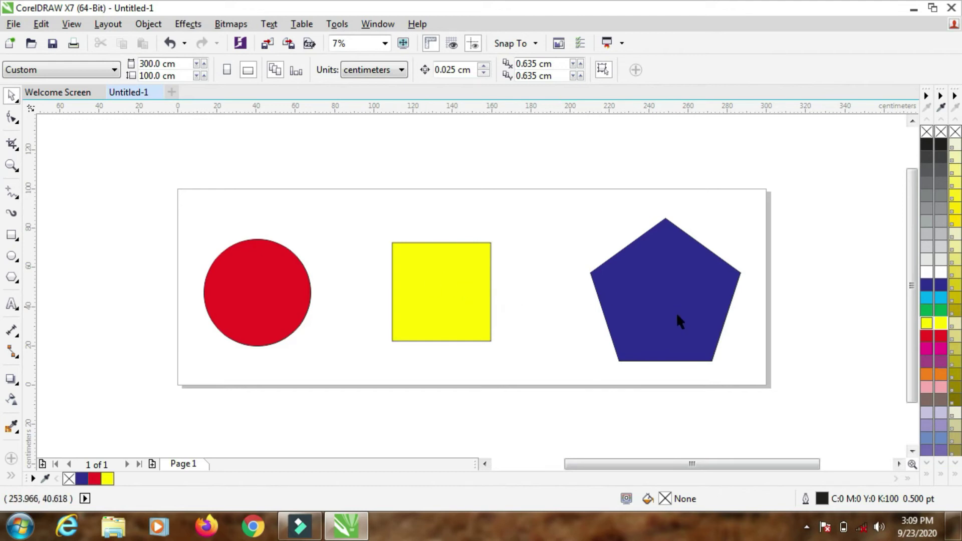
# Step: Reshape the blue pentagon into an interlaced star with the Shape tool by pulling an edge midpoint node inward past the center
pyautogui.click(652, 283)
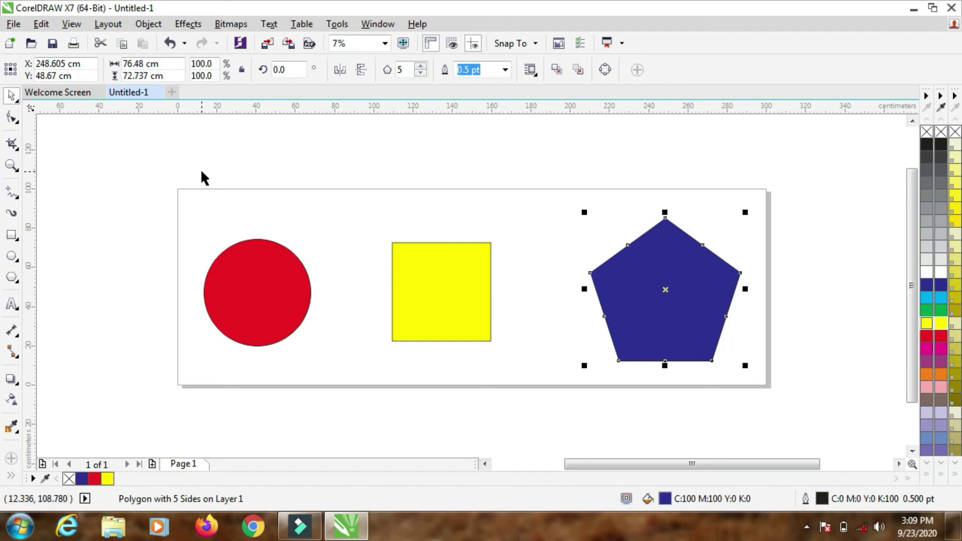
pyautogui.click(18, 123)
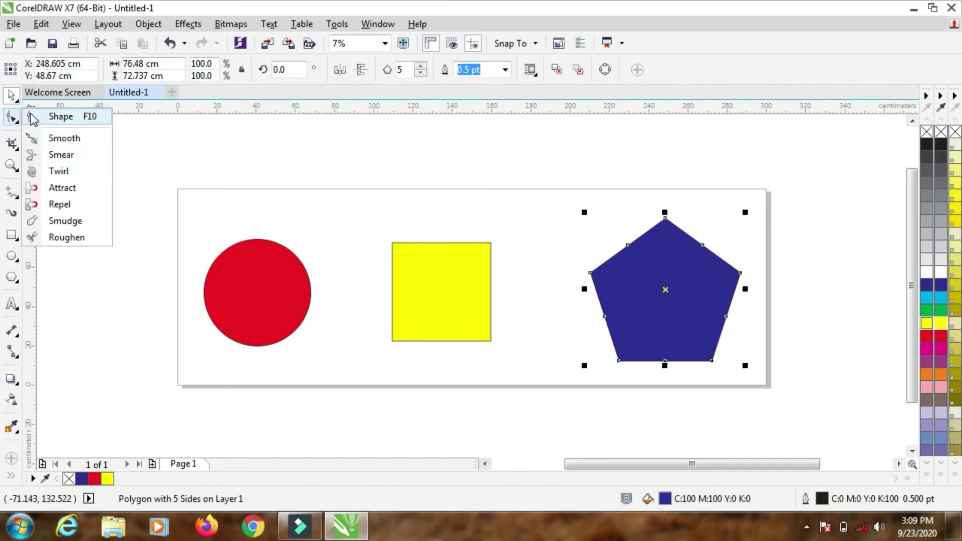
pyautogui.click(89, 122)
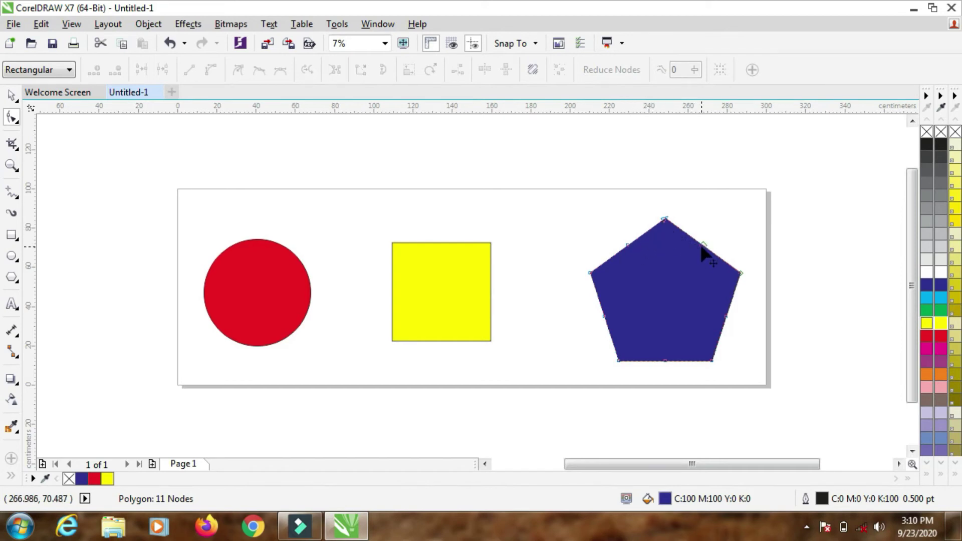
pyautogui.moveTo(703, 247); pyautogui.dragTo(613, 341)
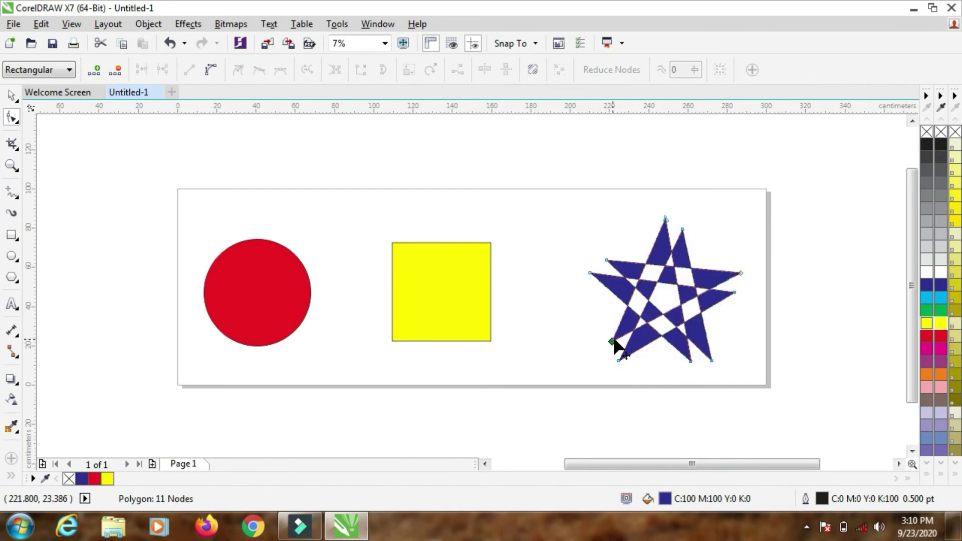
pyautogui.moveTo(614, 341); pyautogui.dragTo(654, 354)
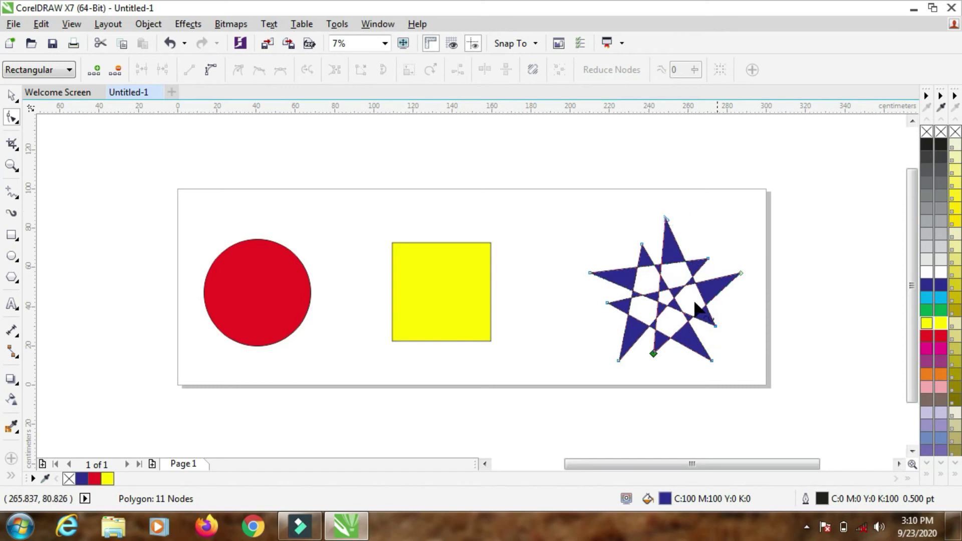
# Step: Round the yellow square's corners to about 10.1 cm and turn the red circle into a pie spanning 90° to about 11°
pyautogui.click(432, 280)
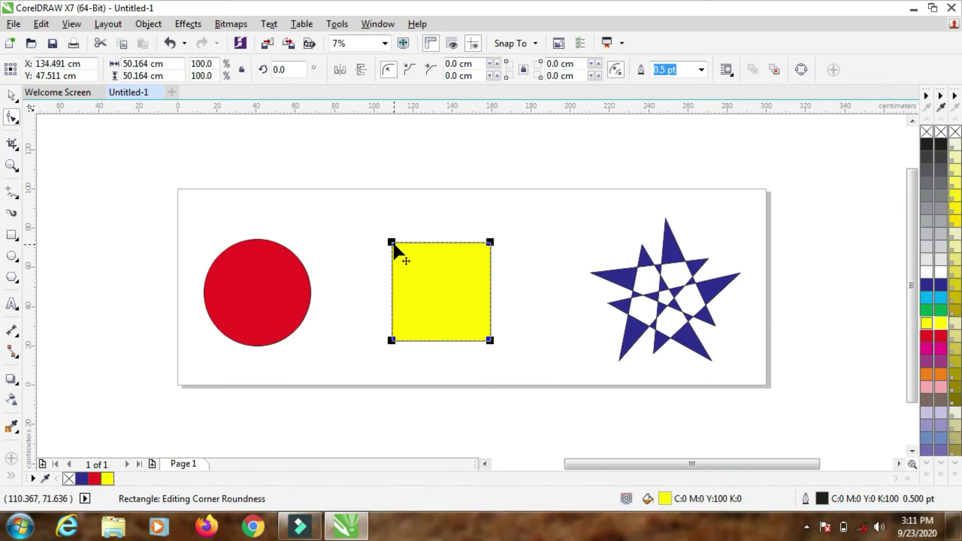
pyautogui.moveTo(393, 242); pyautogui.dragTo(410, 249)
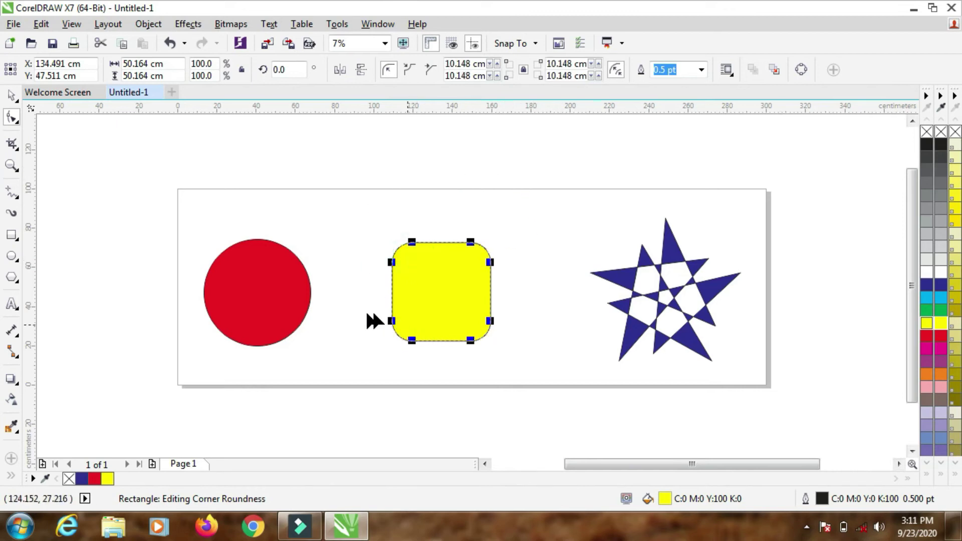
pyautogui.click(261, 291)
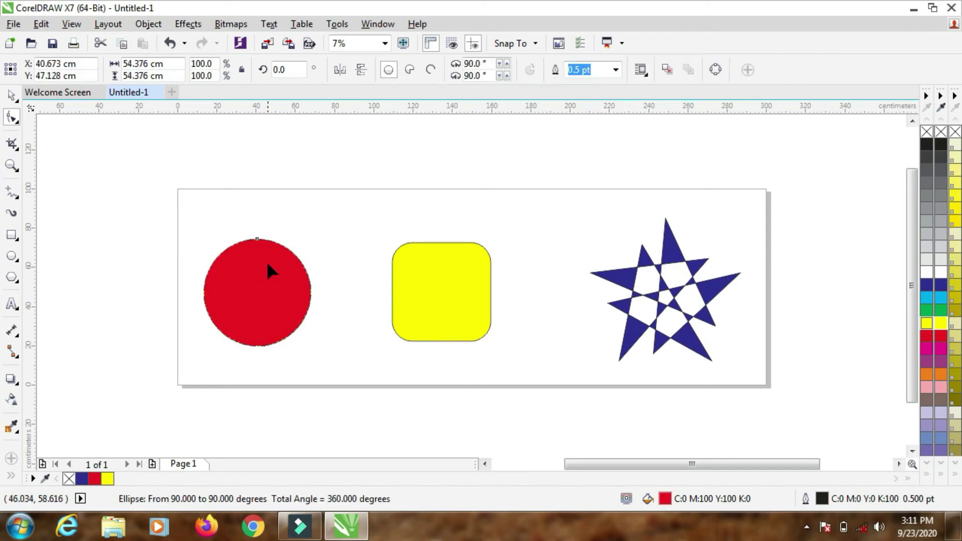
pyautogui.moveTo(257, 239); pyautogui.dragTo(309, 282)
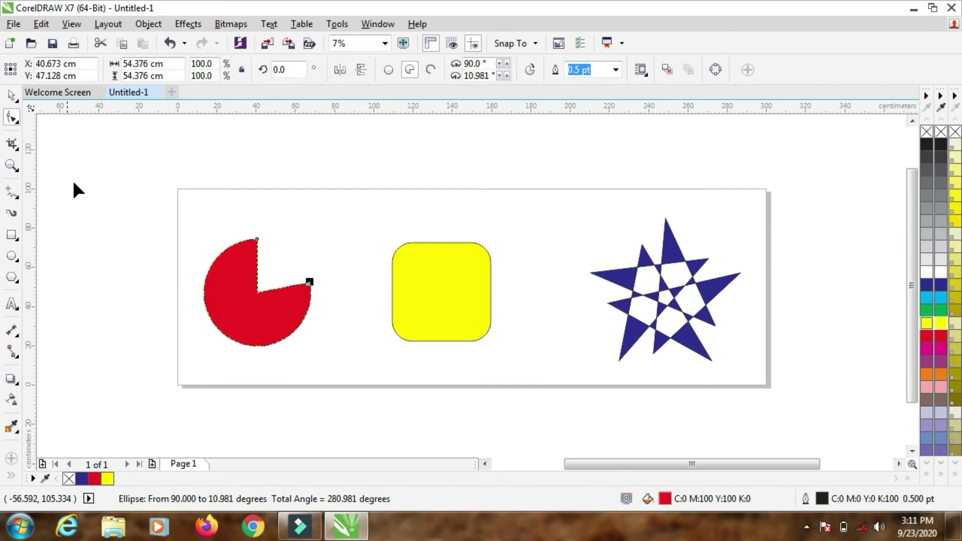
# Step: Crop the yellow rounded square to its right half using a crop area about 41 cm wide and 69 cm high
pyautogui.click(19, 151)
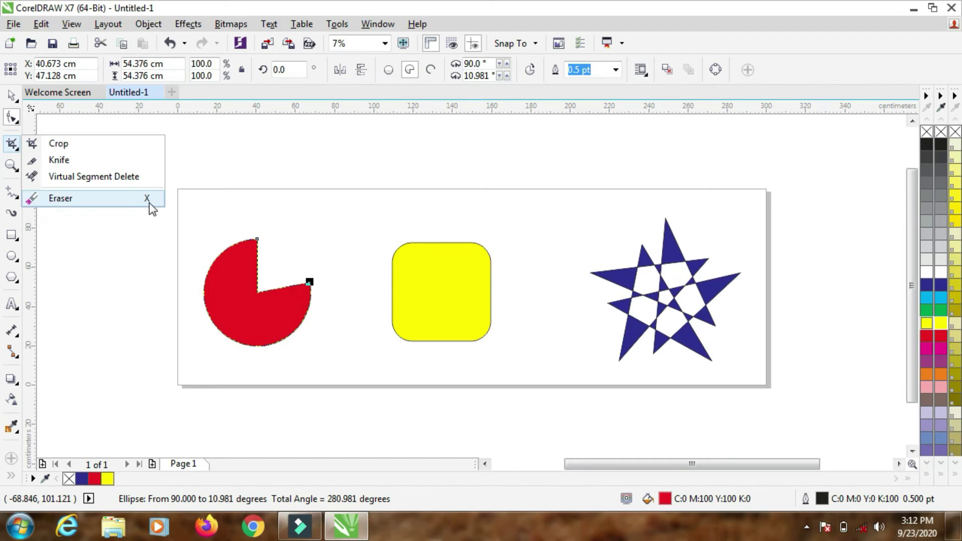
pyautogui.click(16, 97)
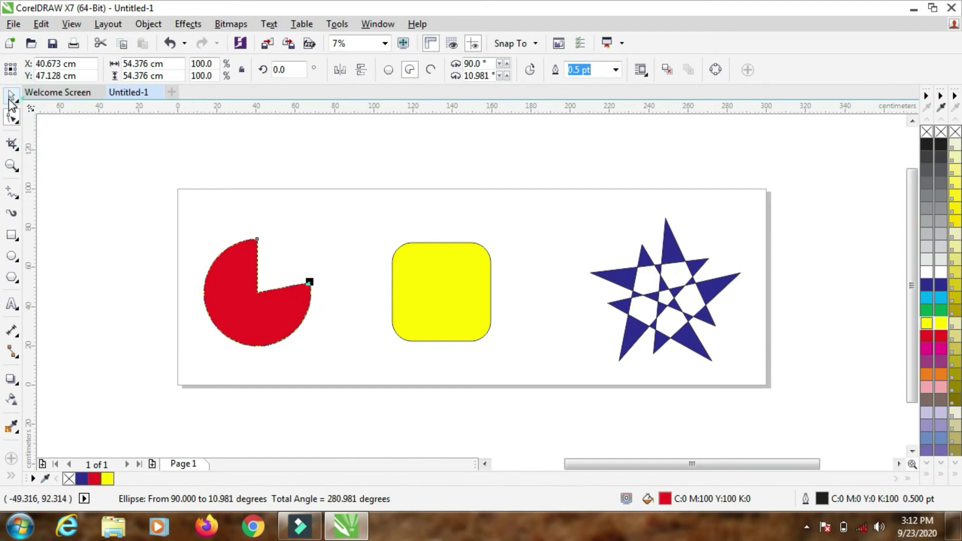
pyautogui.press('space')
pyautogui.click(448, 291)
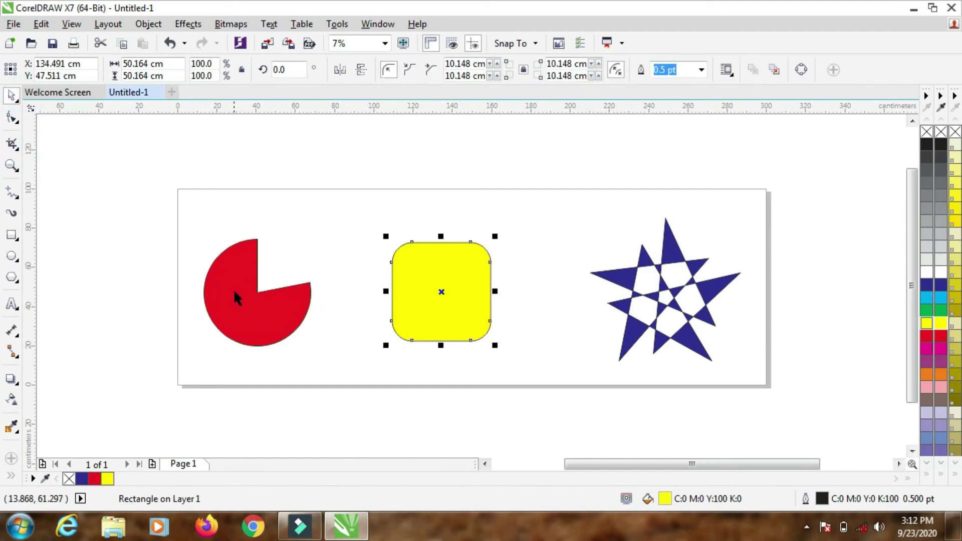
pyautogui.click(12, 145)
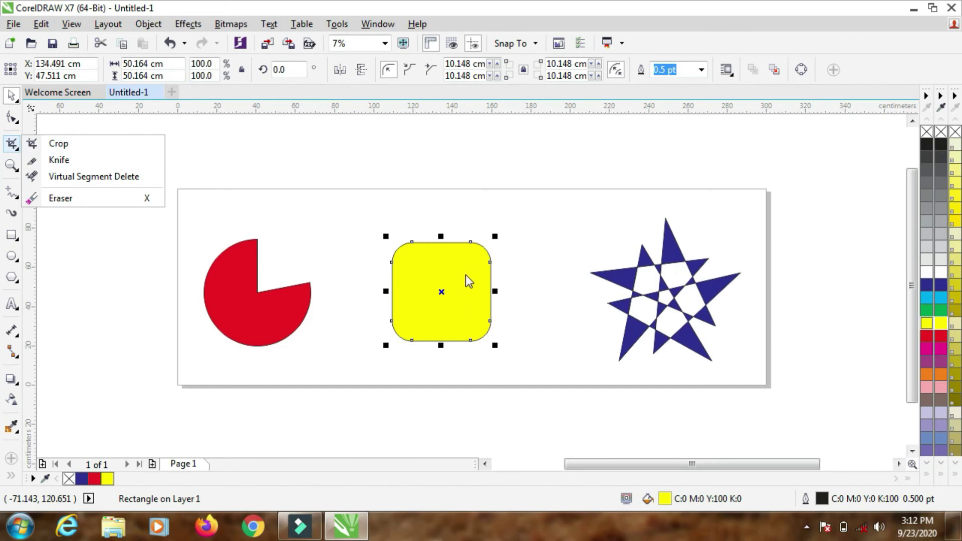
pyautogui.click(74, 146)
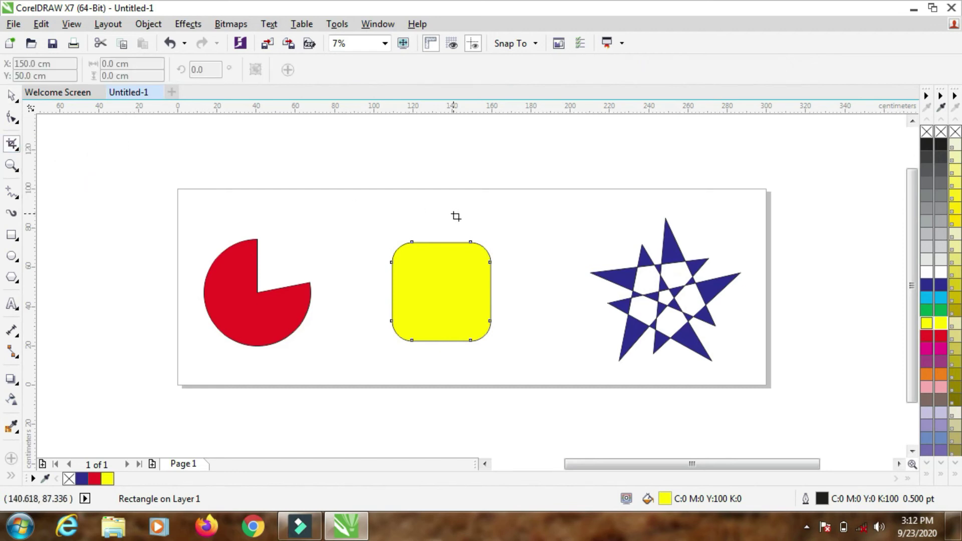
pyautogui.moveTo(447, 221); pyautogui.dragTo(528, 358)
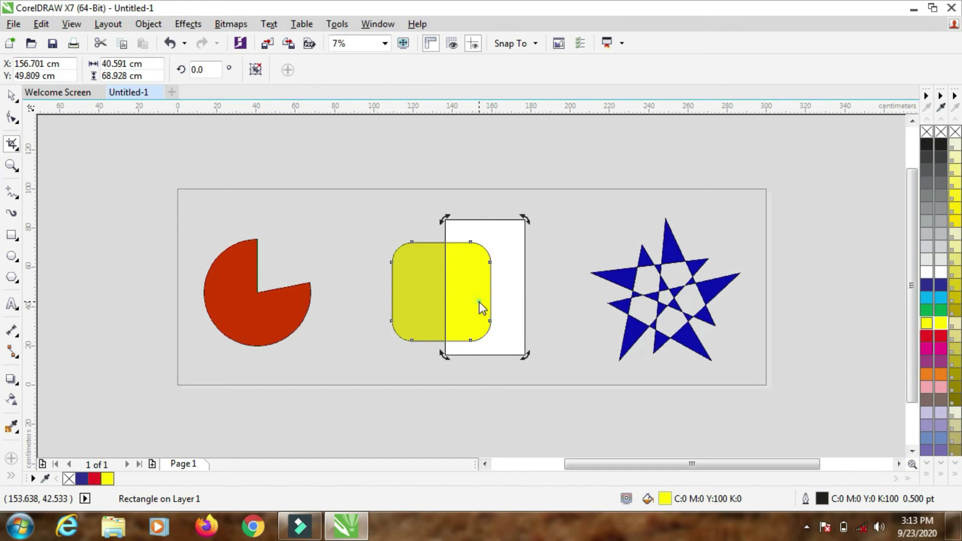
pyautogui.doubleClick(479, 302)
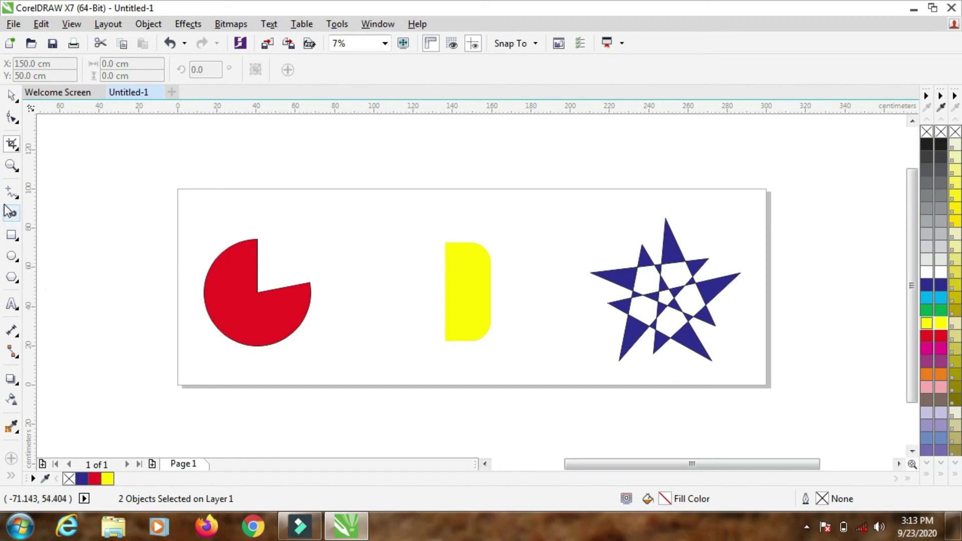
pyautogui.click(17, 152)
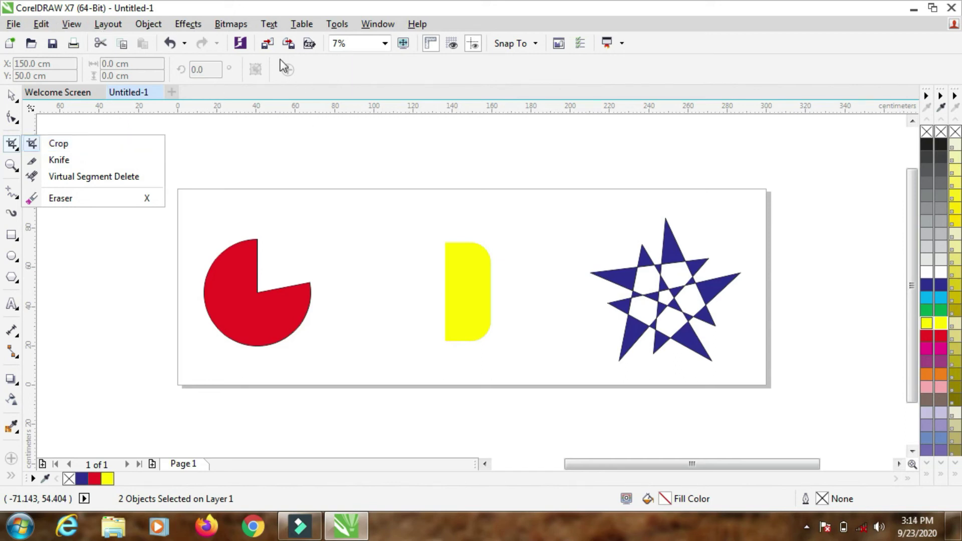
pyautogui.click(321, 186)
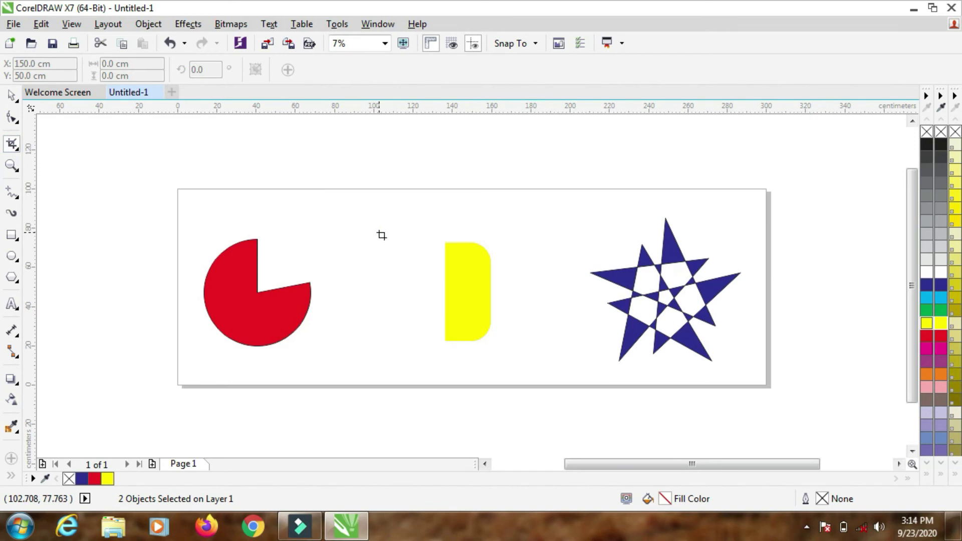
# Step: Open Insert Character and set its font to Webdings
pyautogui.hotkey('ctrl', 'F11')
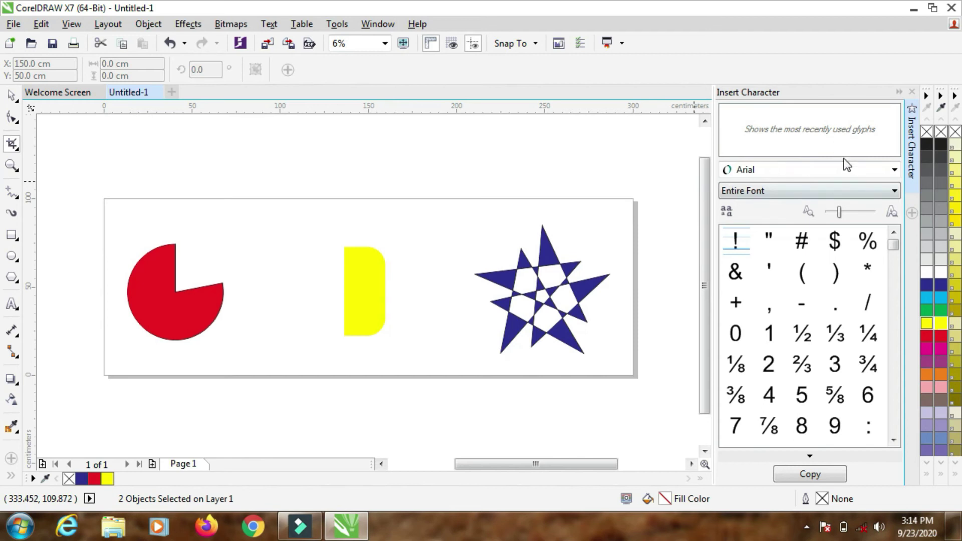
pyautogui.click(852, 172)
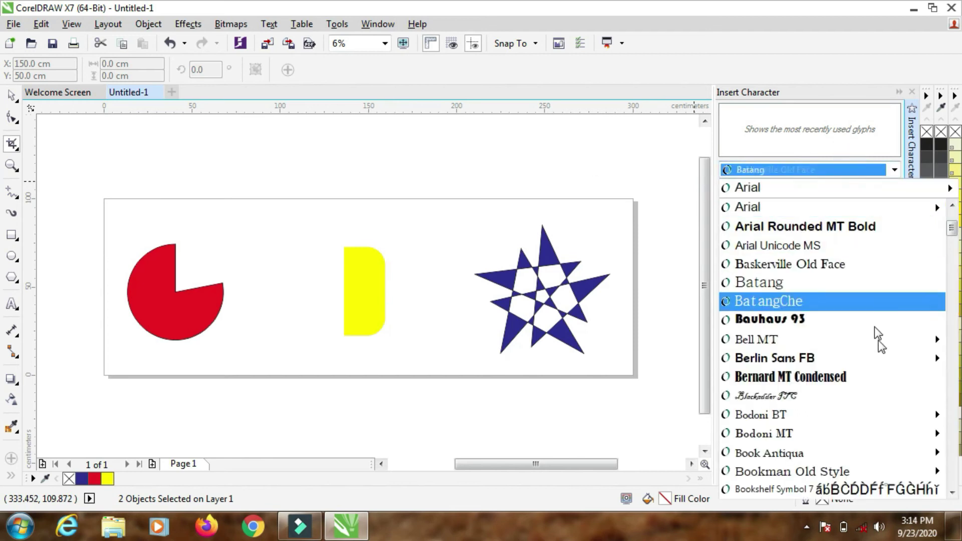
pyautogui.scroll(-6, 955, 231)
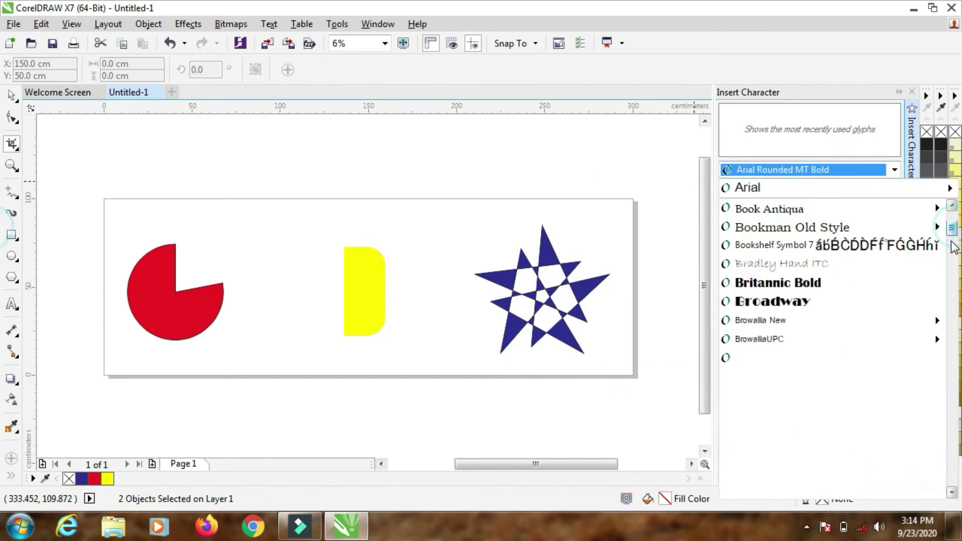
pyautogui.moveTo(847, 181)
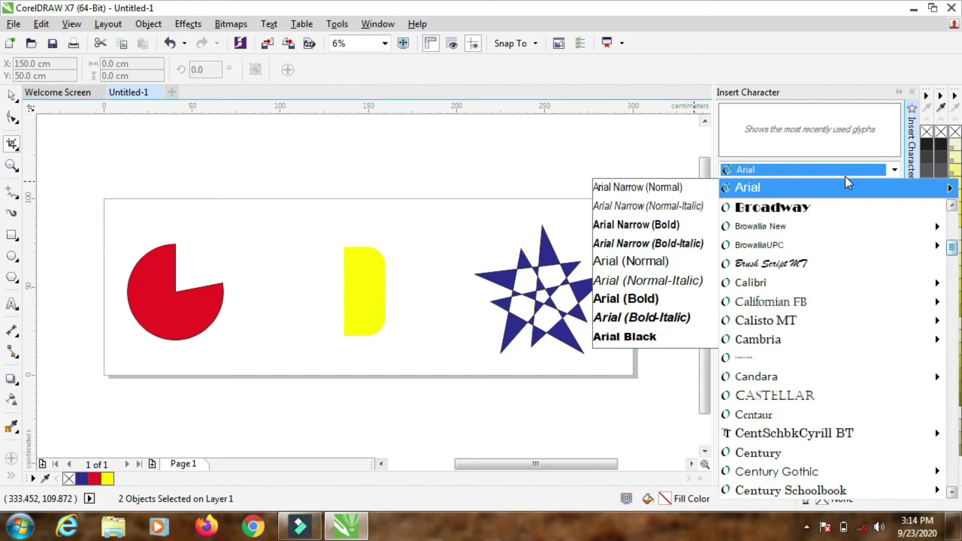
pyautogui.write('Webdings')
pyautogui.press('Return')
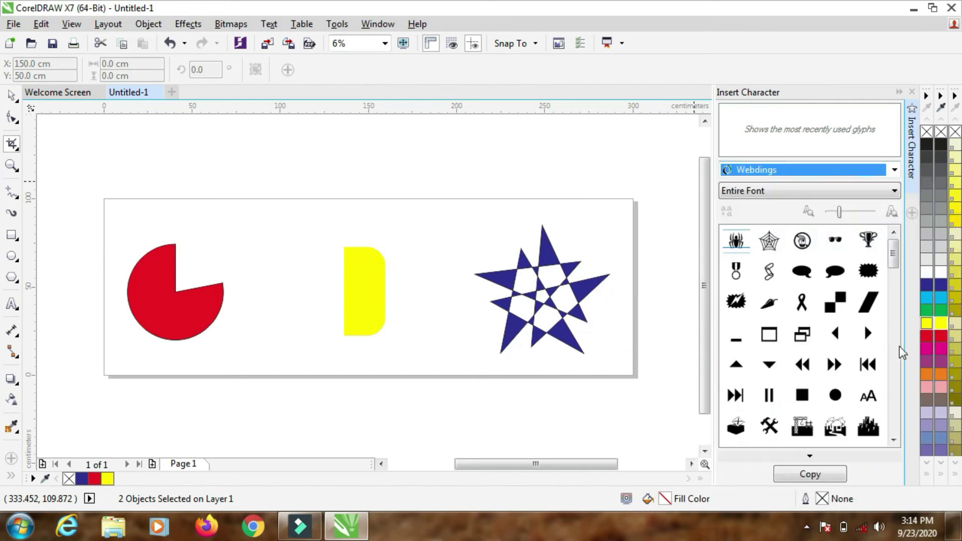
# Step: Insert the Webdings heart symbol just above the middle of the page and close the Insert Character docker
pyautogui.click(894, 321)
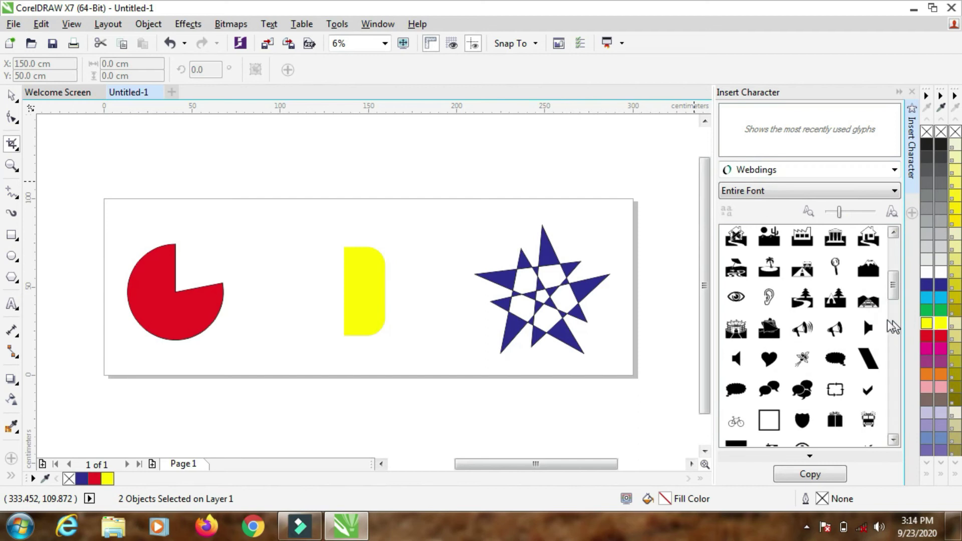
pyautogui.moveTo(768, 359); pyautogui.dragTo(372, 164)
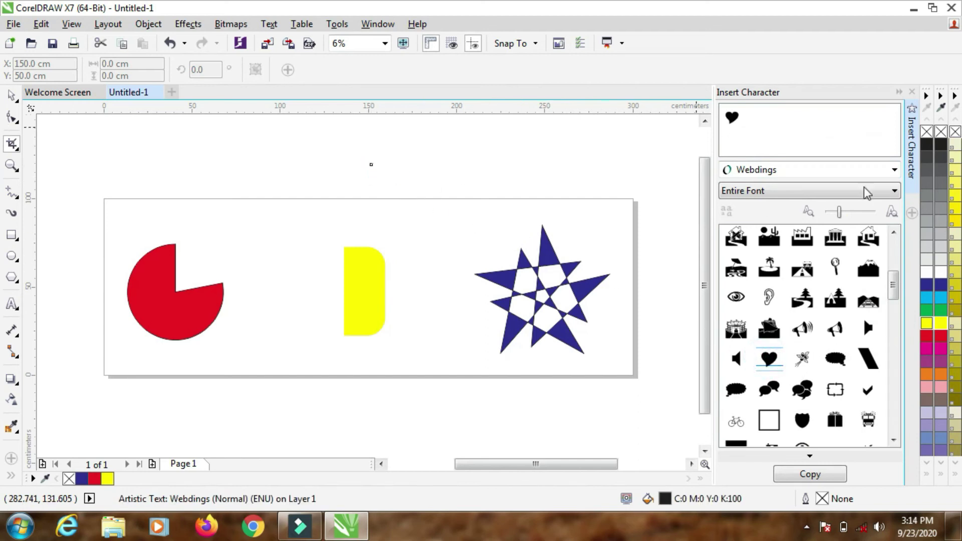
pyautogui.click(913, 92)
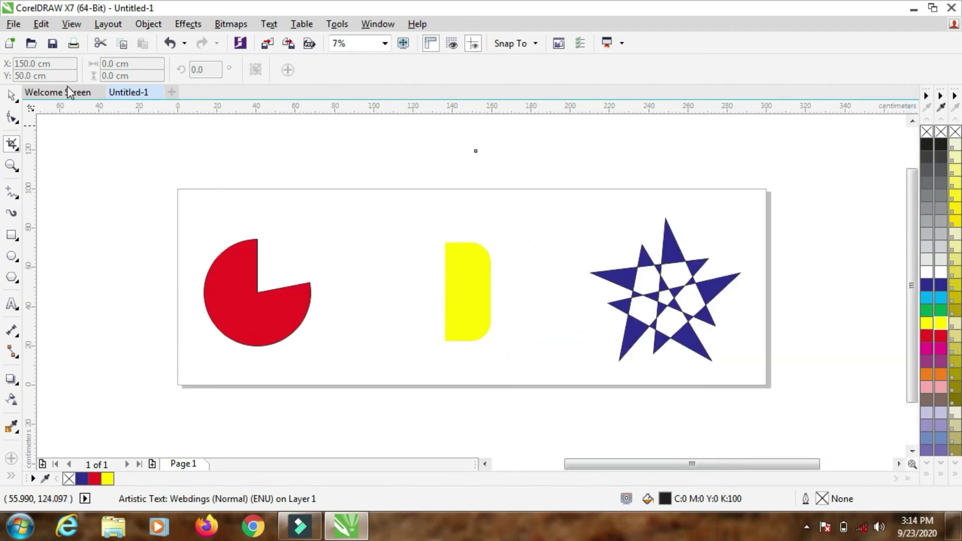
# Step: Enlarge the heart to about 70 × 66 cm, placed between the pie and the yellow shape, and fill it red
pyautogui.click(12, 96)
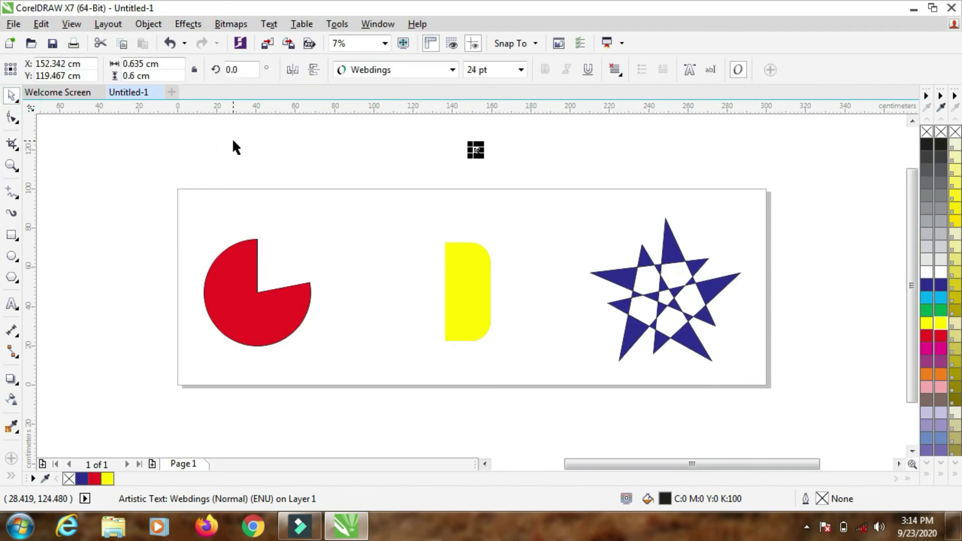
pyautogui.moveTo(483, 159); pyautogui.dragTo(559, 229)
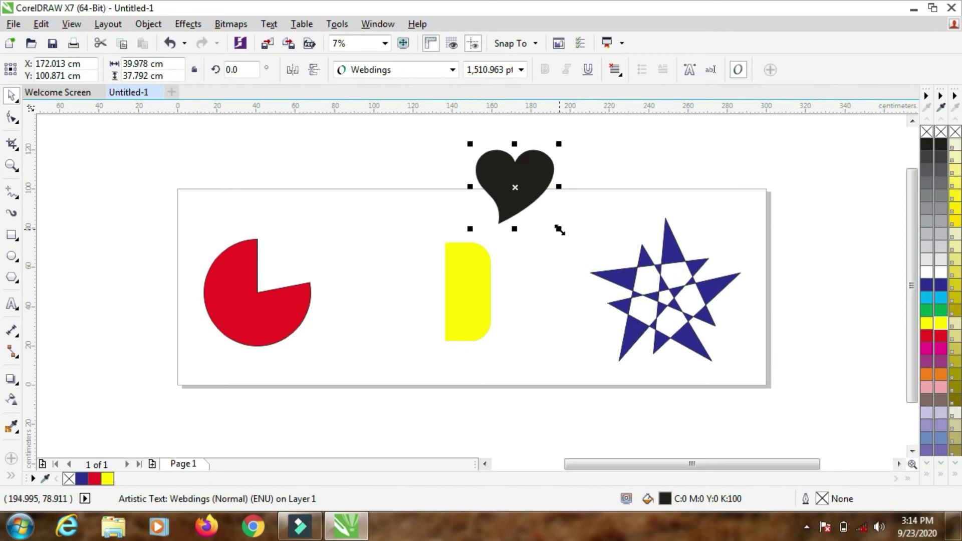
pyautogui.moveTo(559, 229); pyautogui.dragTo(601, 250)
pyautogui.moveTo(517, 200); pyautogui.dragTo(350, 187)
pyautogui.moveTo(409, 245); pyautogui.dragTo(444, 275)
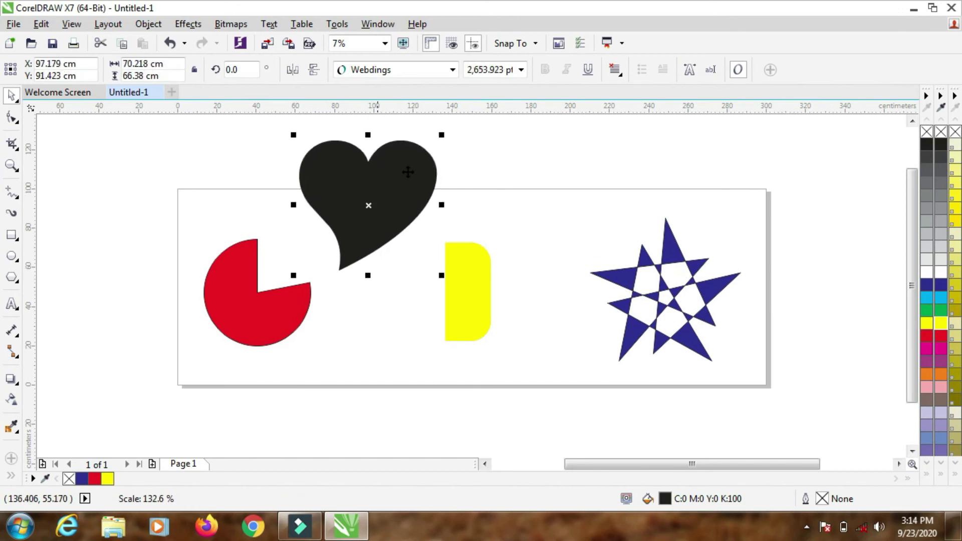
pyautogui.click(928, 336)
# Step: Move the yellow shape above the star and the pie left of the page, and bring the heart fully onto the page
pyautogui.moveTo(483, 275); pyautogui.dragTo(653, 154)
pyautogui.moveTo(226, 295); pyautogui.dragTo(89, 246)
pyautogui.moveTo(347, 206); pyautogui.dragTo(364, 245)
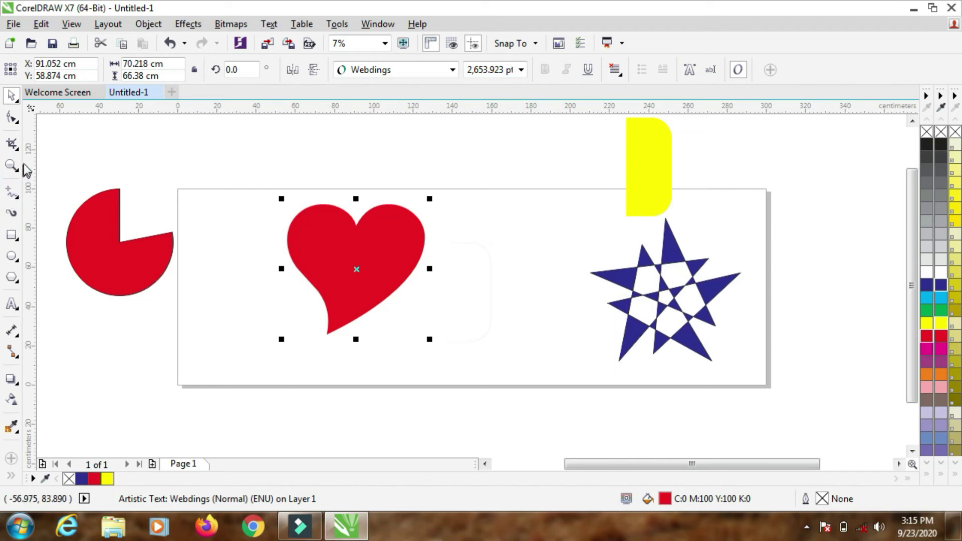
# Step: Cut the heart in two with the Knife tool along a wavy freehand line from beside its top notch down to the lower-right edge
pyautogui.click(15, 146)
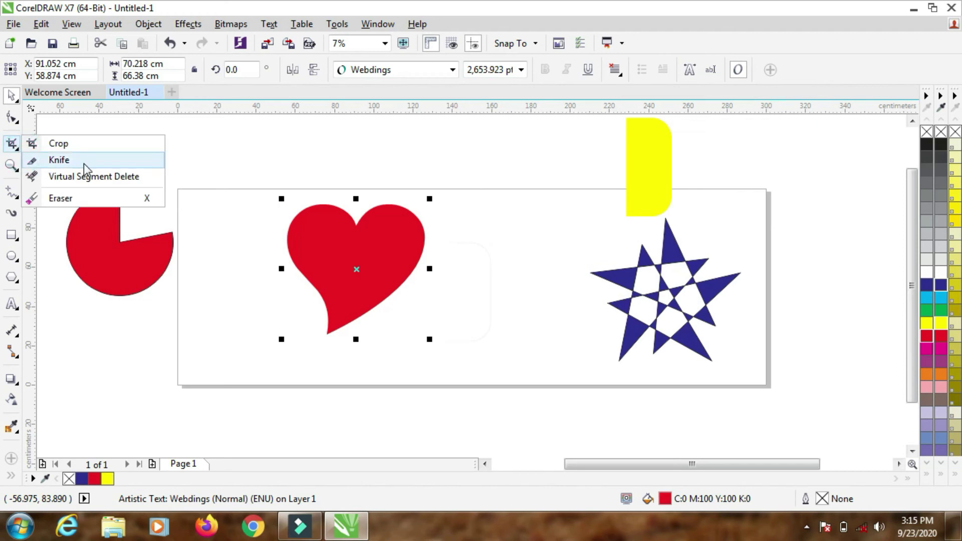
pyautogui.click(83, 162)
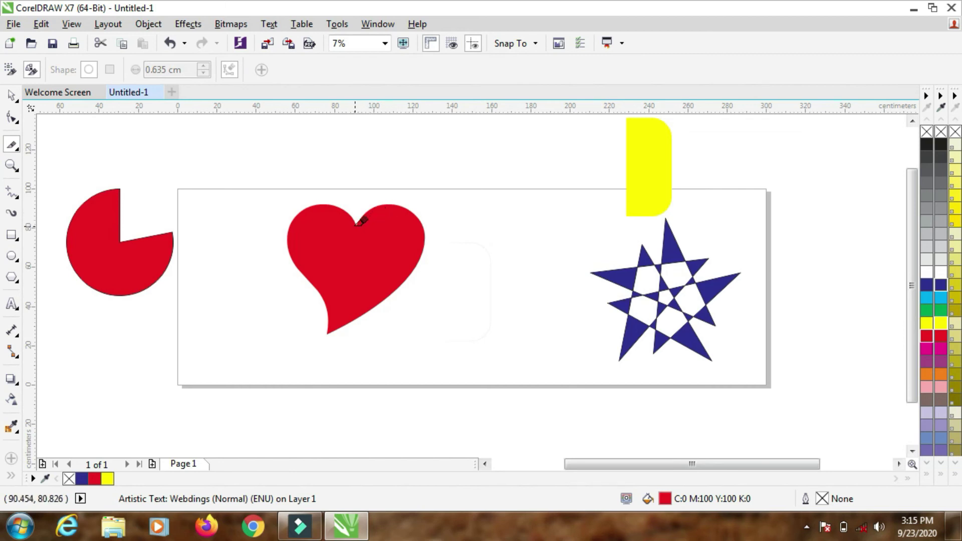
pyautogui.click(20, 100)
pyautogui.click(336, 234)
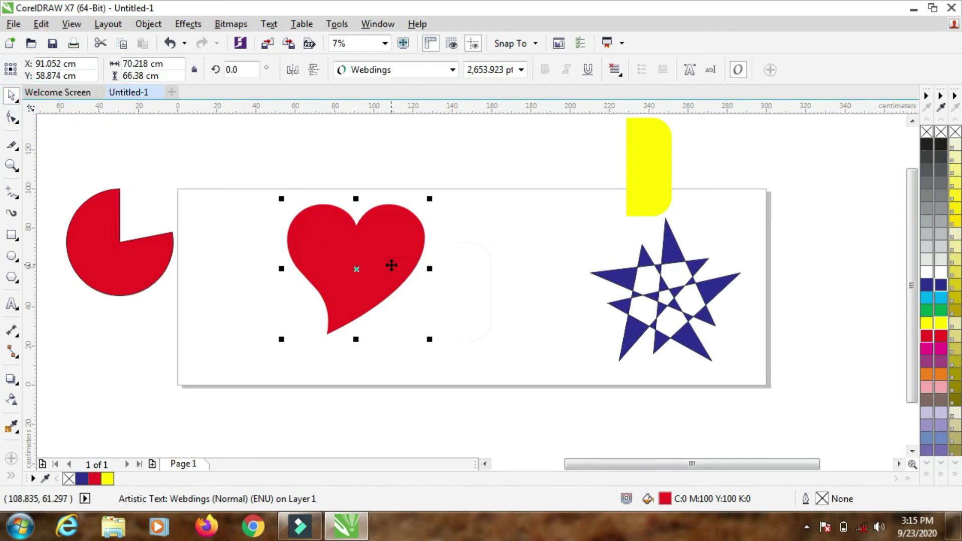
pyautogui.hotkey('shift', 'F2')
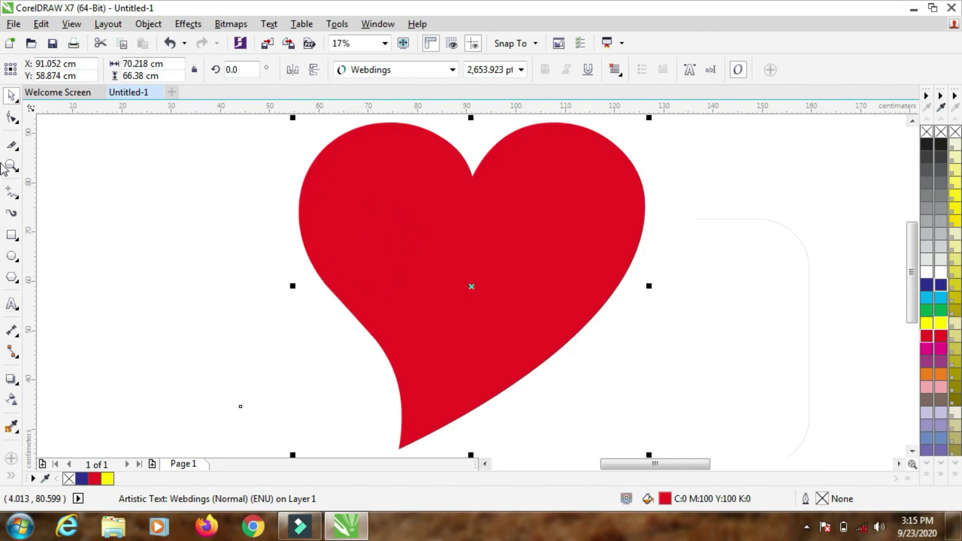
pyautogui.click(14, 144)
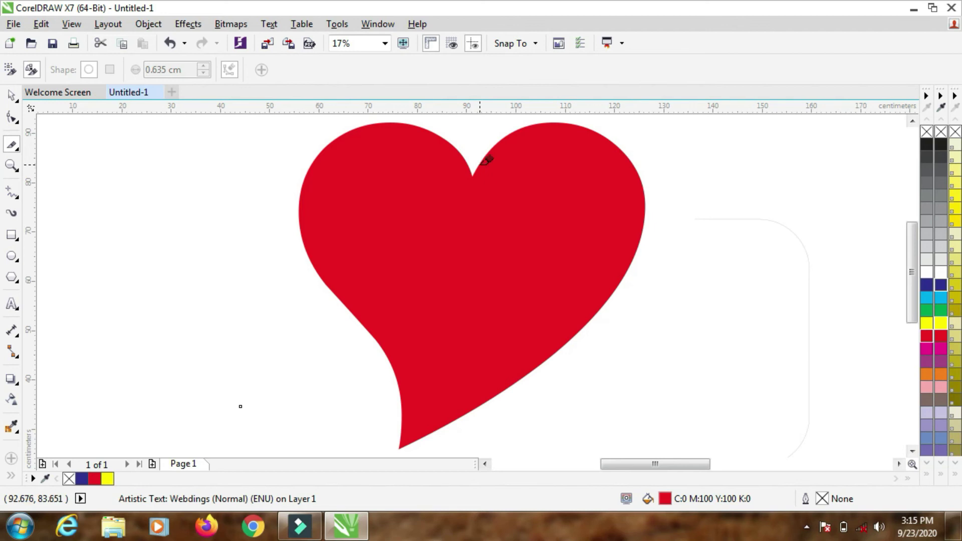
pyautogui.moveTo(480, 162)
pyautogui.mouseDown()
pyautogui.moveTo(464, 313)
pyautogui.moveTo(482, 328)
pyautogui.moveTo(478, 404)
pyautogui.mouseUp()
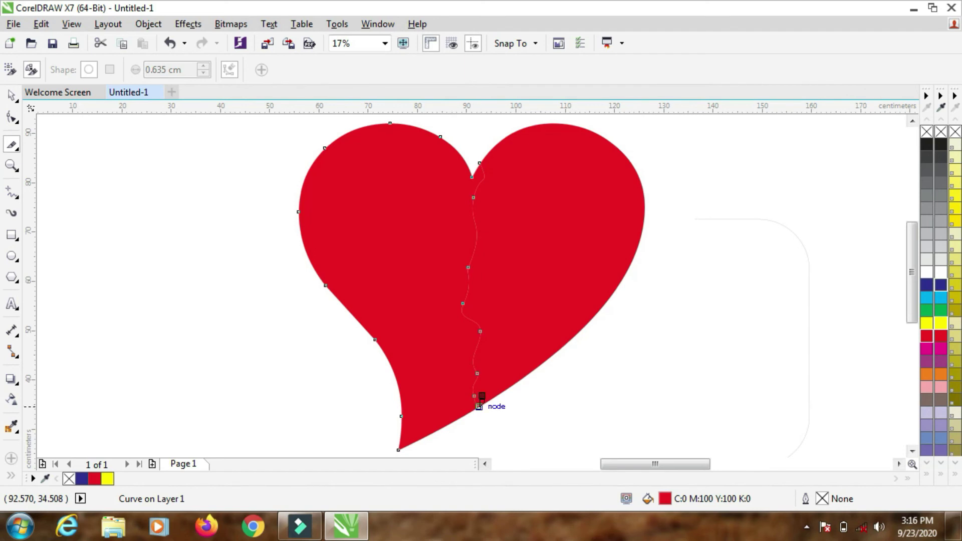
# Step: Move the heart's left half about 2.4 cm to the left, away from the right half
pyautogui.click(12, 95)
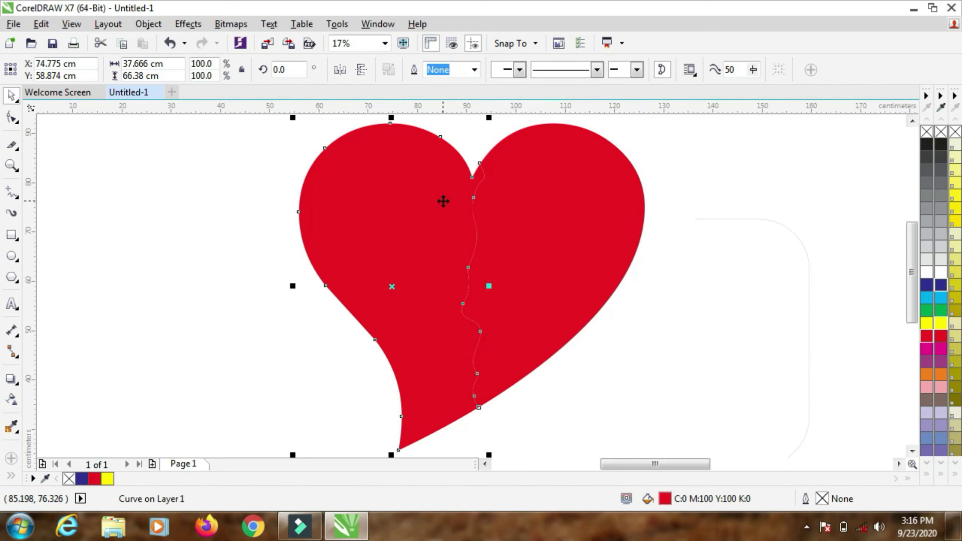
pyautogui.click(563, 199)
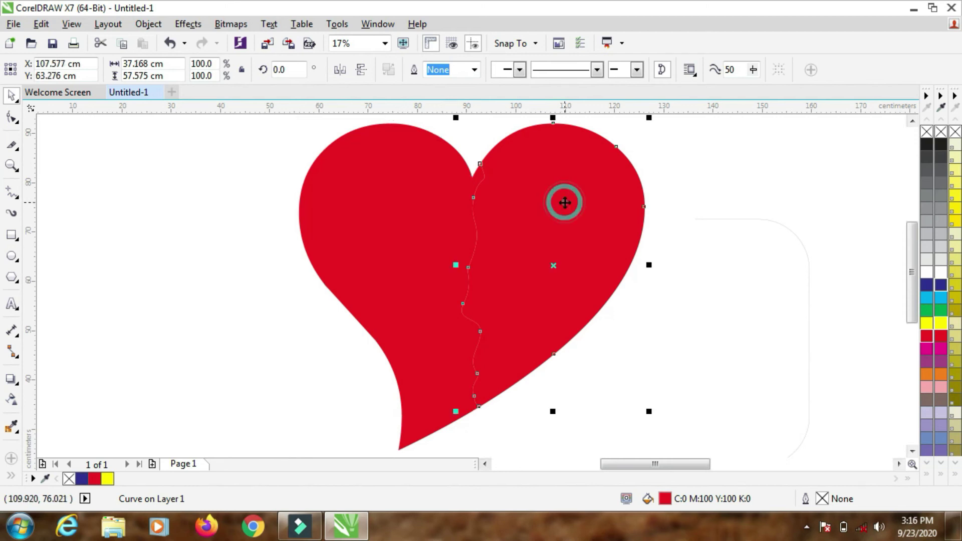
pyautogui.click(380, 236)
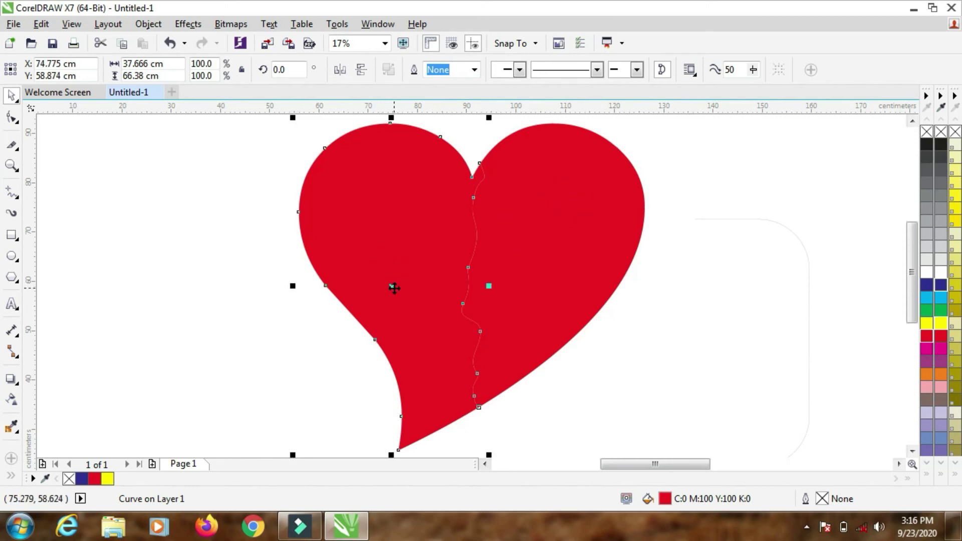
pyautogui.moveTo(394, 288); pyautogui.dragTo(380, 287)
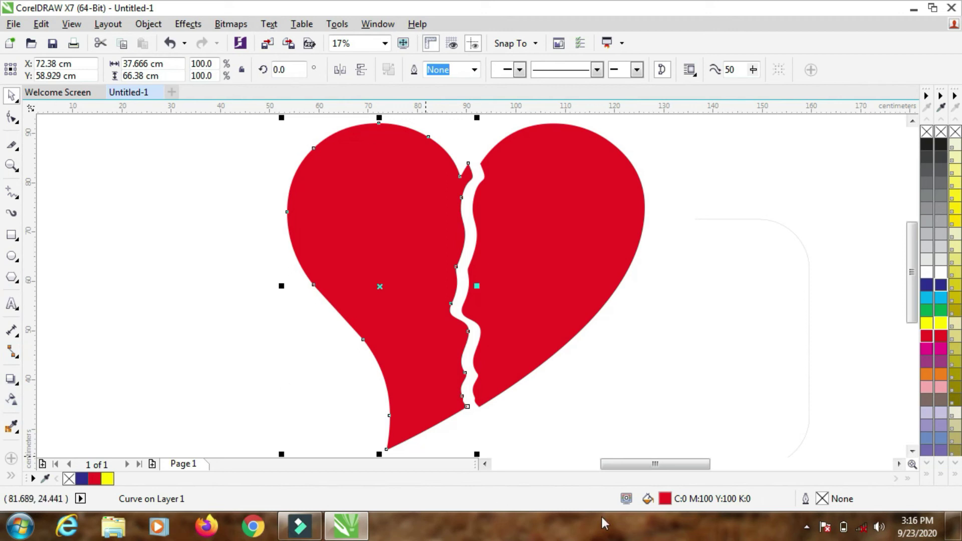
# Step: Give the heart's left half a black outline 2.0 pt wide
pyautogui.doubleClick(805, 499)
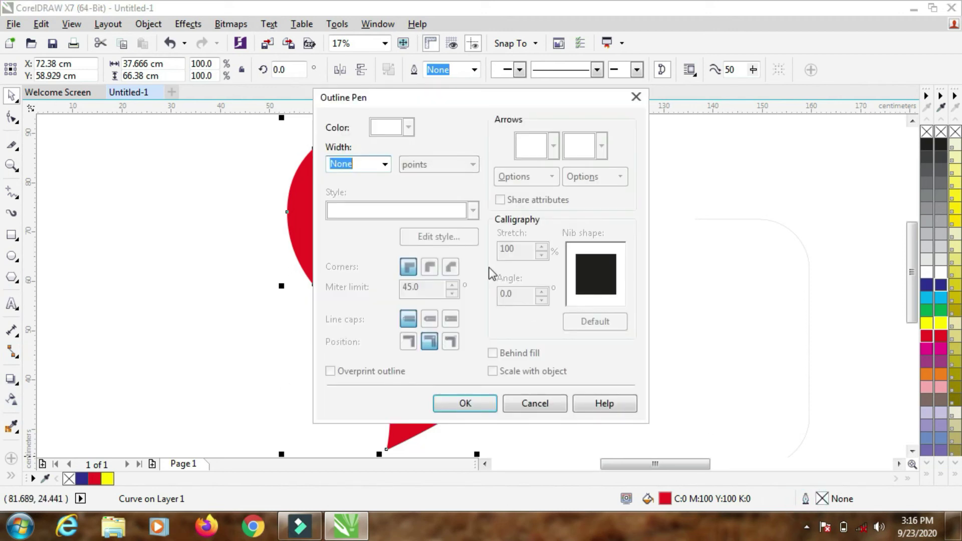
pyautogui.click(384, 165)
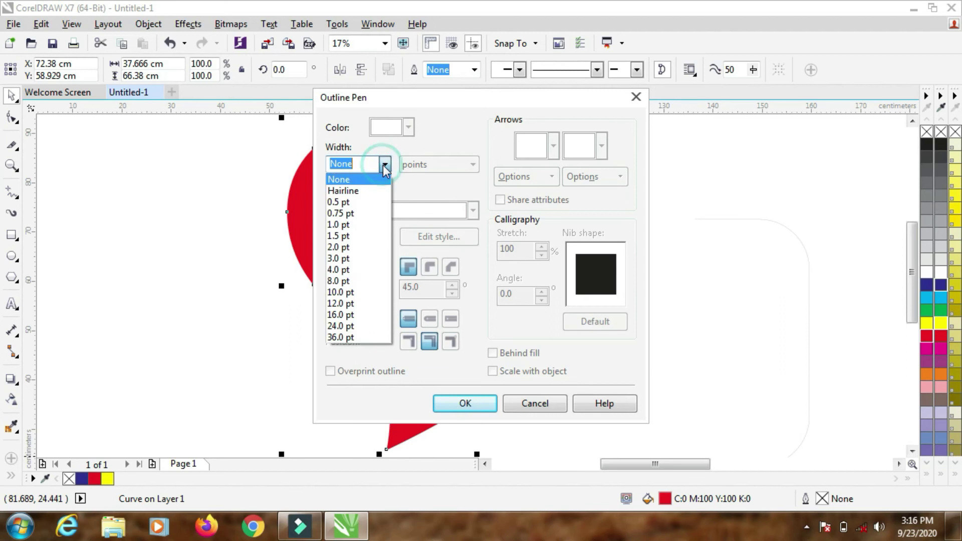
pyautogui.click(344, 248)
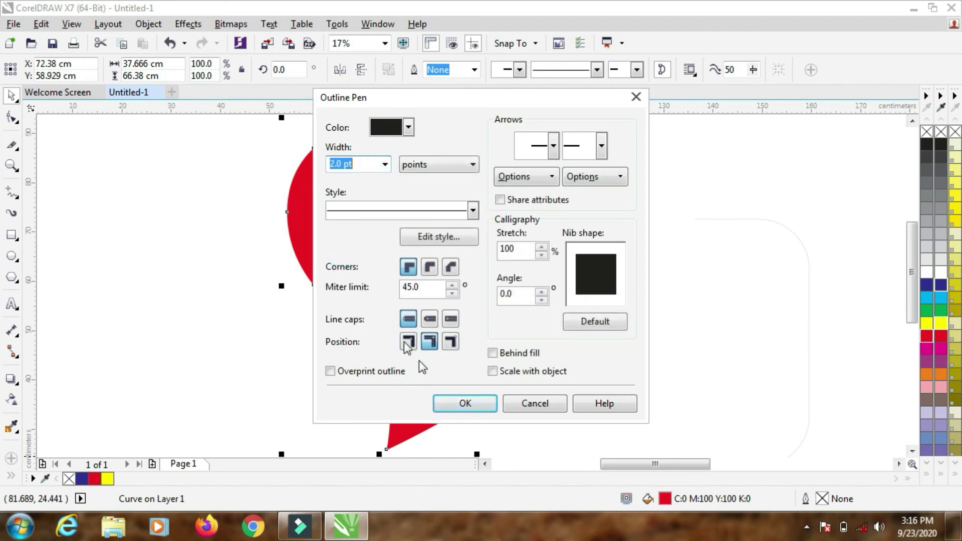
pyautogui.click(454, 401)
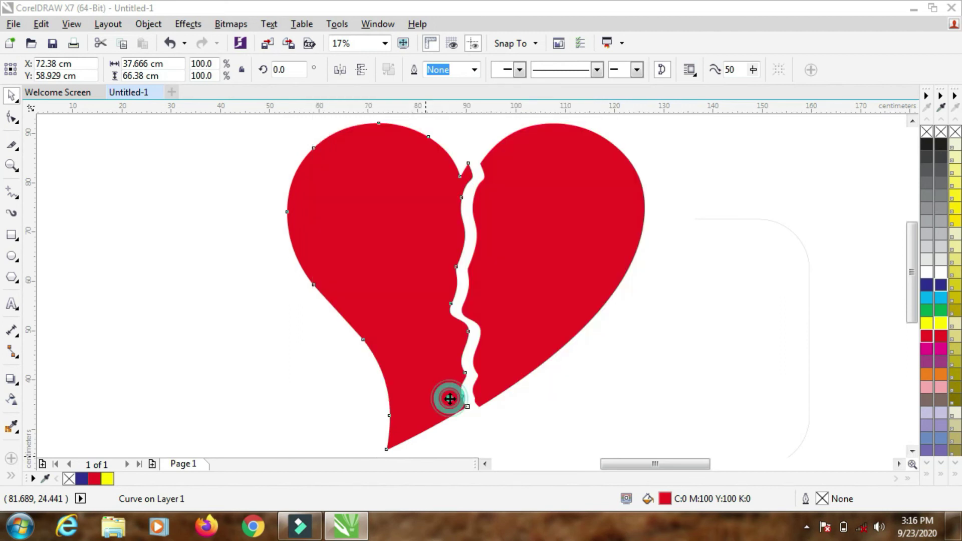
# Step: Set the outline width of the heart's left half to 8.0 pt
pyautogui.doubleClick(806, 498)
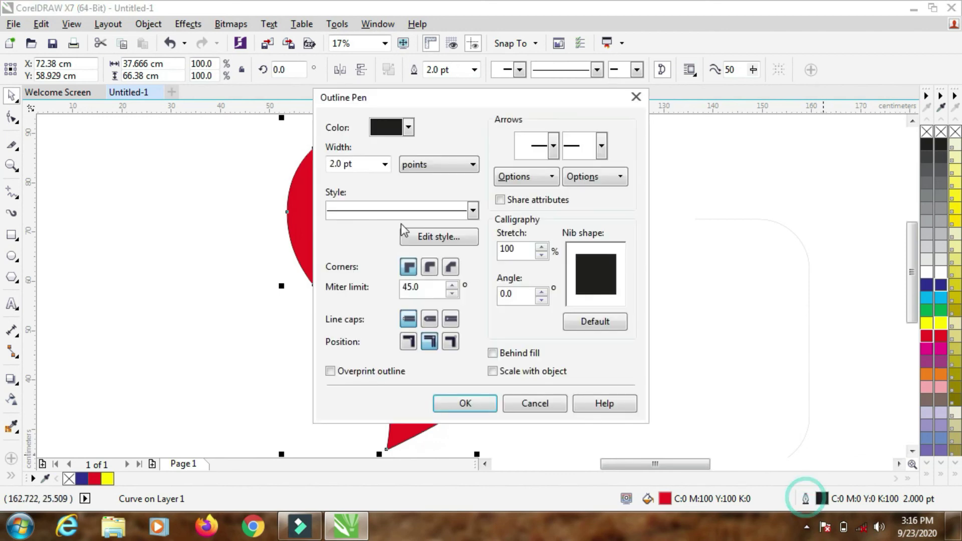
pyautogui.click(386, 164)
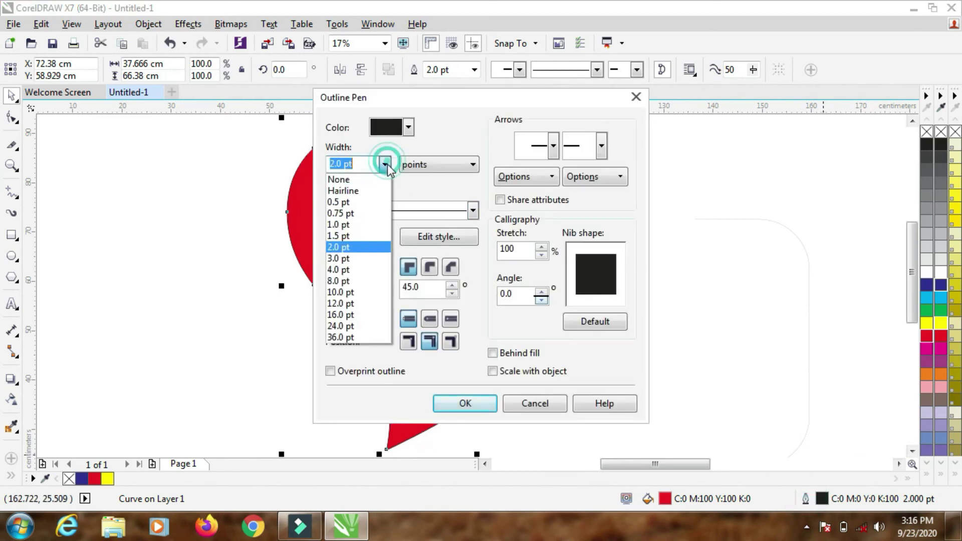
pyautogui.click(350, 281)
pyautogui.click(451, 402)
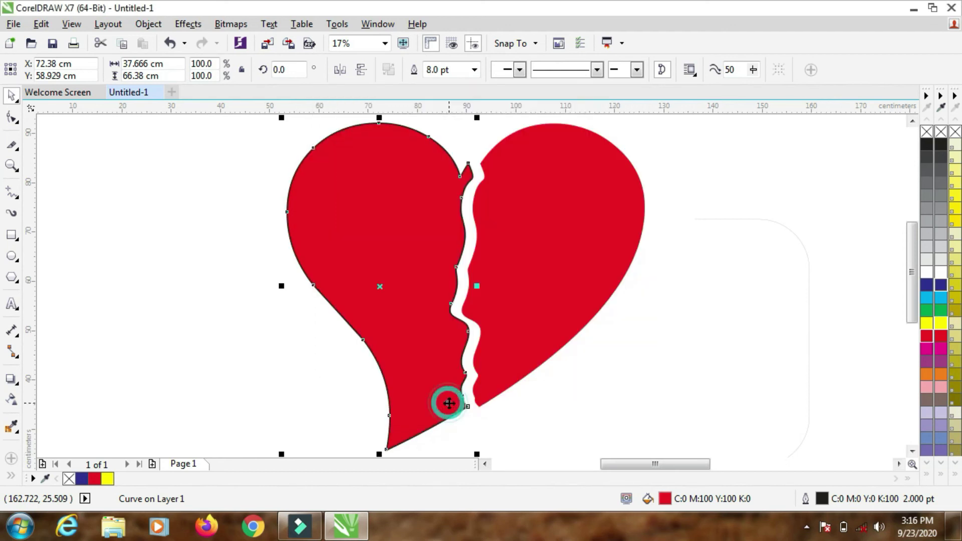
# Step: Give the heart's right half a black 8.0 pt outline and deselect it
pyautogui.click(554, 255)
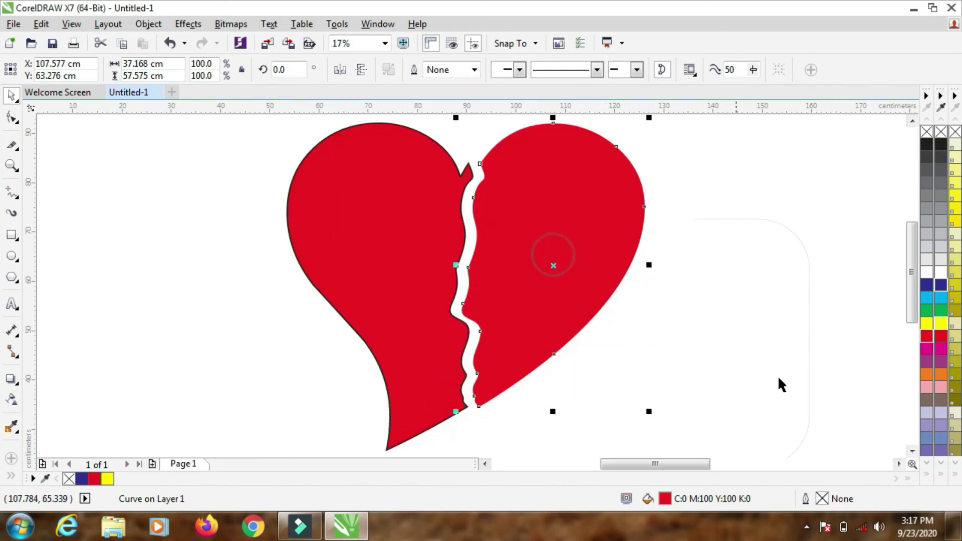
pyautogui.doubleClick(806, 499)
pyautogui.click(386, 164)
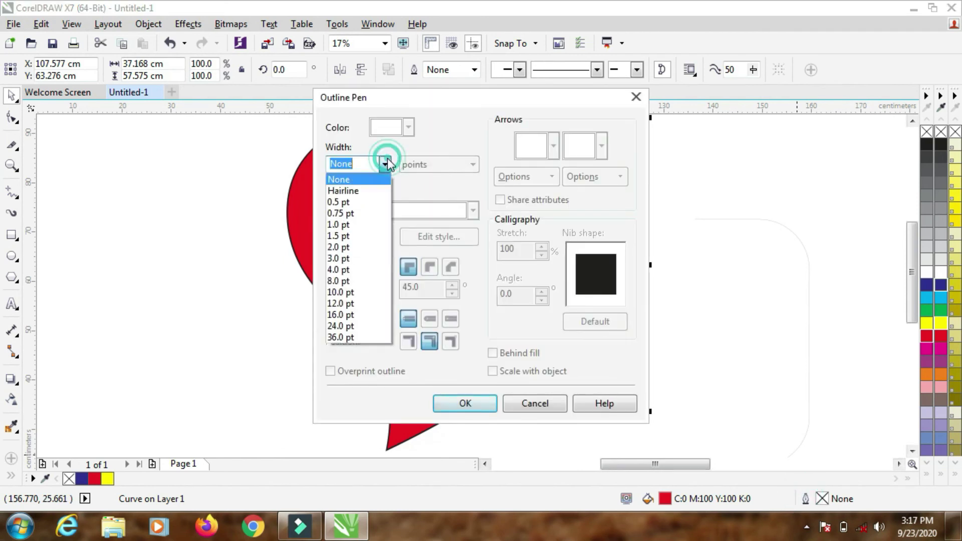
pyautogui.click(372, 281)
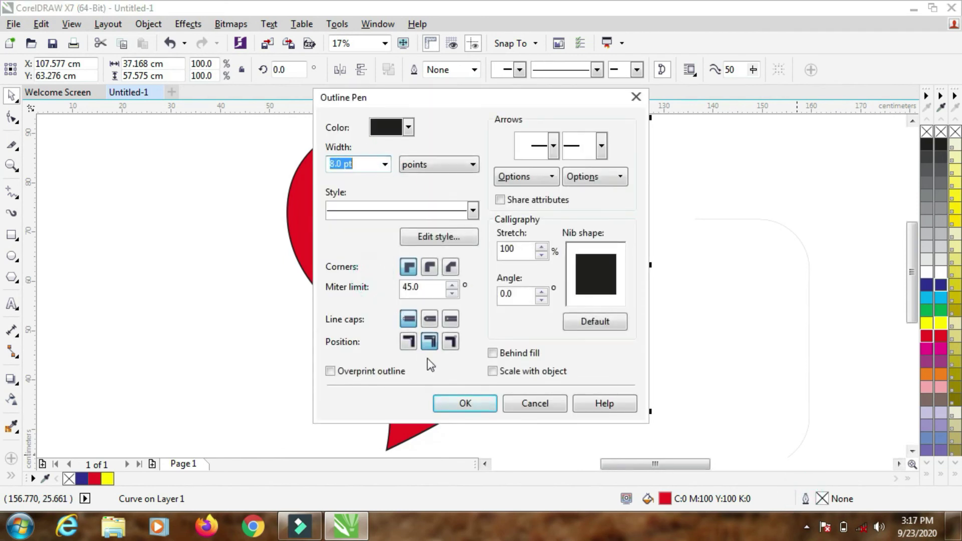
pyautogui.click(453, 396)
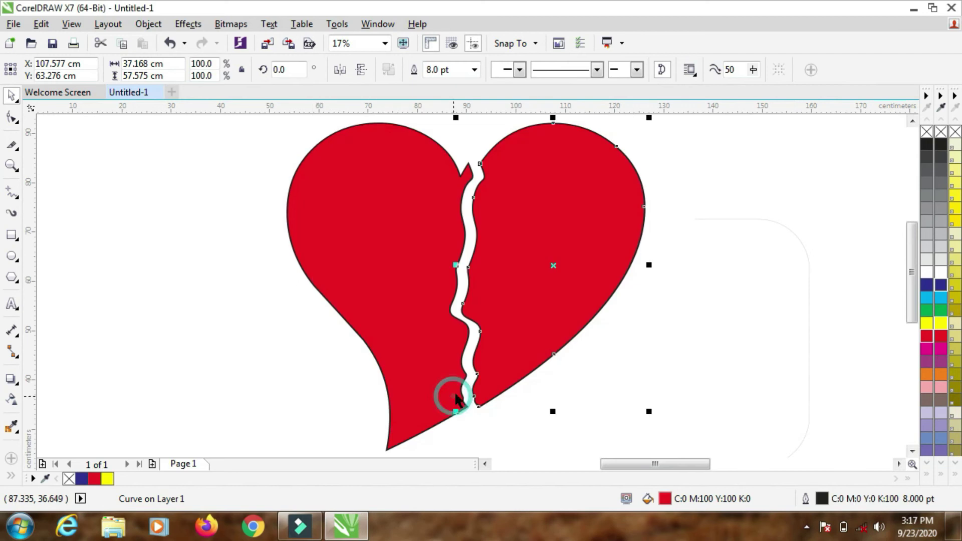
pyautogui.click(754, 326)
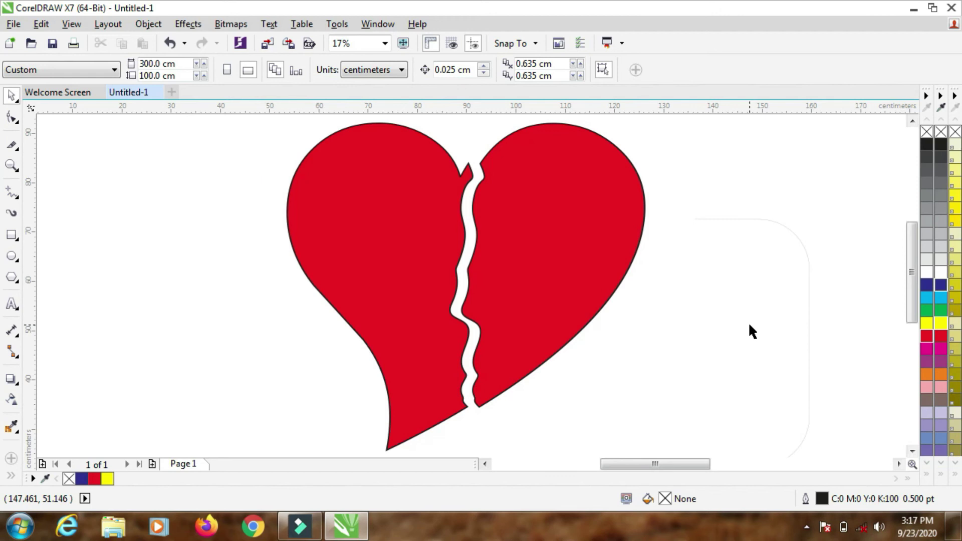
pyautogui.press('F4')
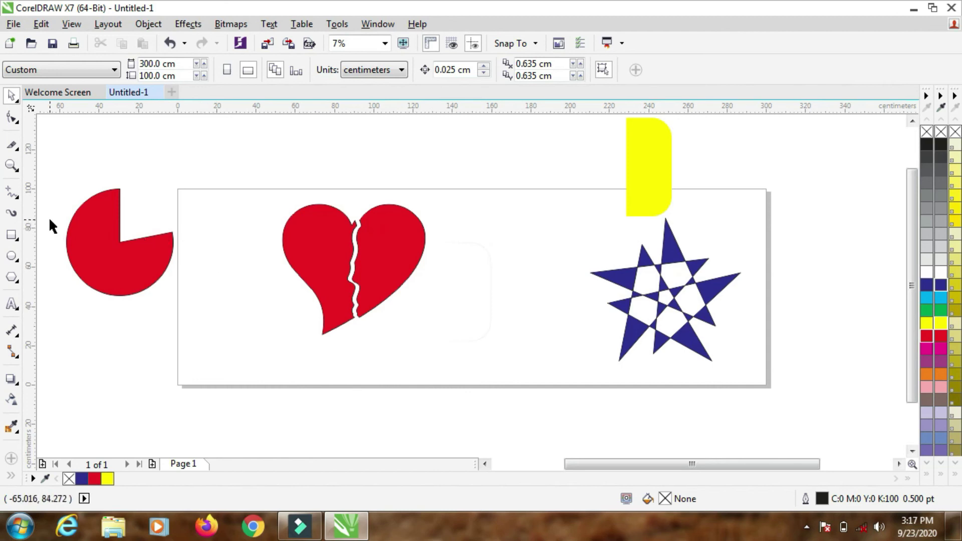
pyautogui.click(15, 147)
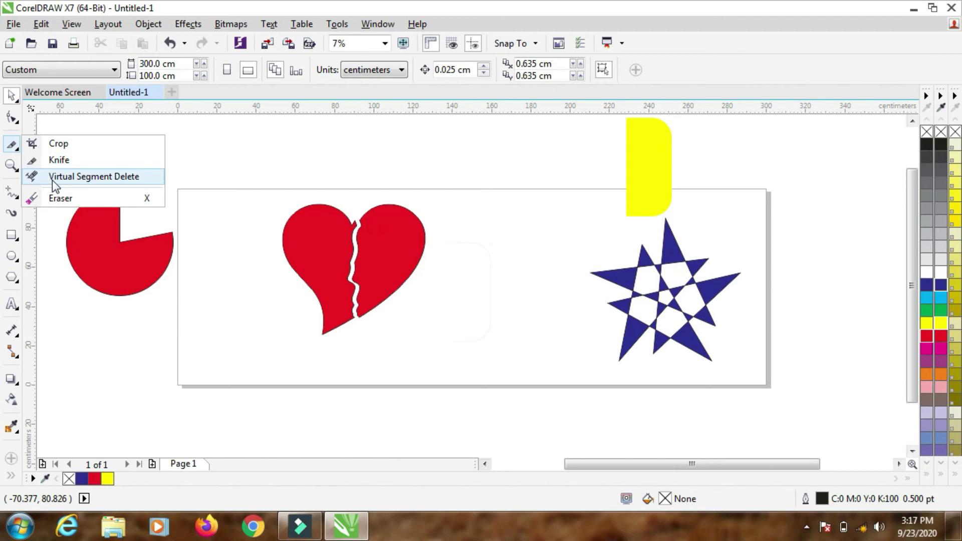
pyautogui.click(16, 149)
pyautogui.click(15, 149)
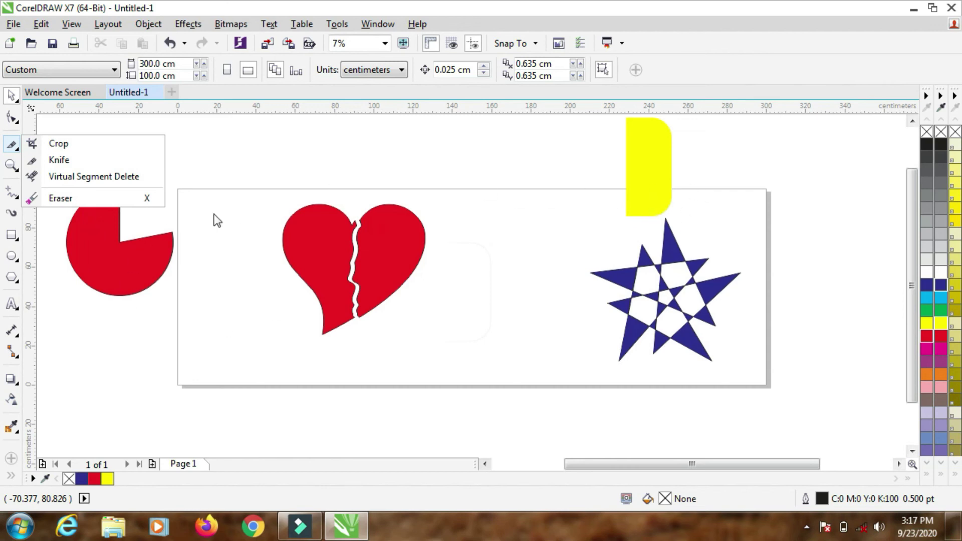
# Step: Delete the yellow rounded shape above the blue star
pyautogui.click(649, 167)
pyautogui.click(648, 165)
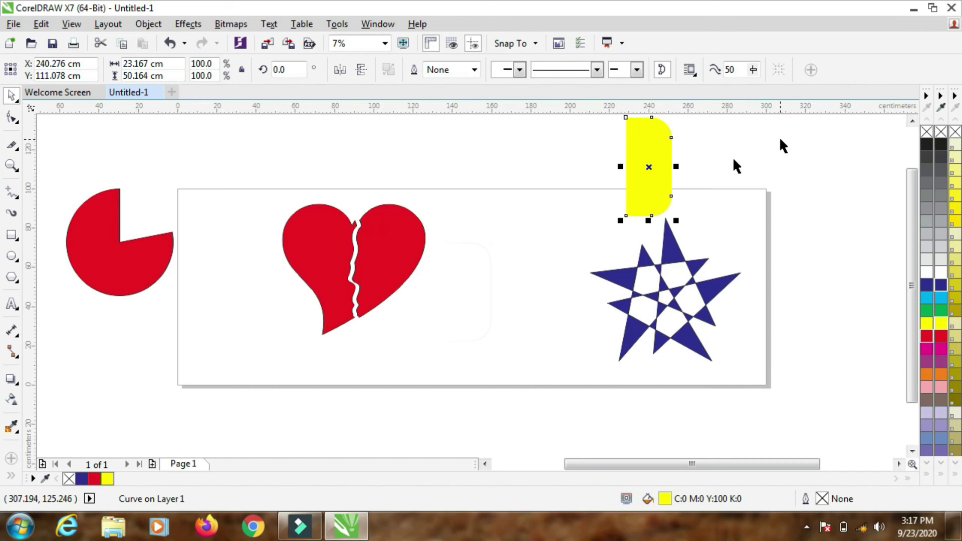
pyautogui.press('Delete')
# Step: Move the red pie onto the page's lower-left edge, to about X 14.6 cm, Y 32.6 cm, and activate the Eraser tool
pyautogui.moveTo(127, 263); pyautogui.dragTo(181, 336)
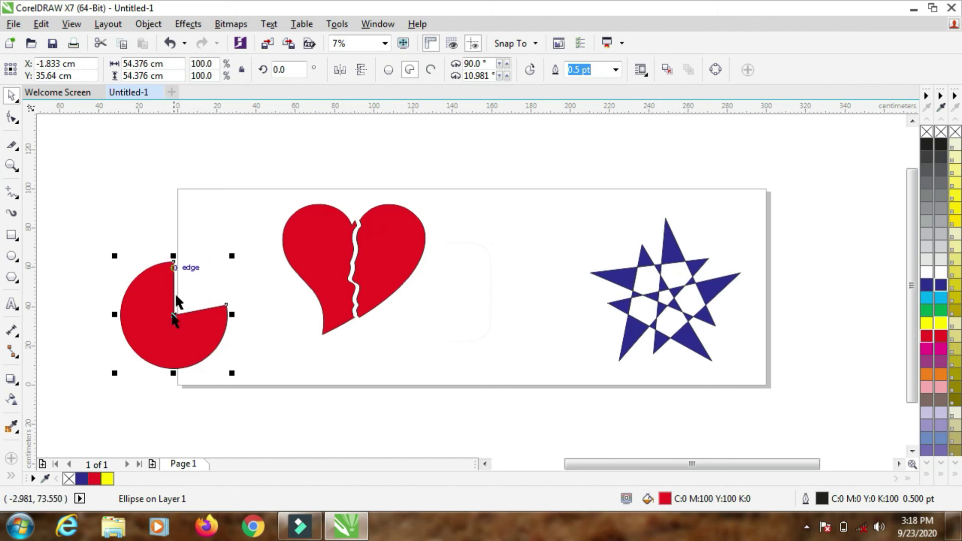
pyautogui.moveTo(163, 323); pyautogui.dragTo(196, 328)
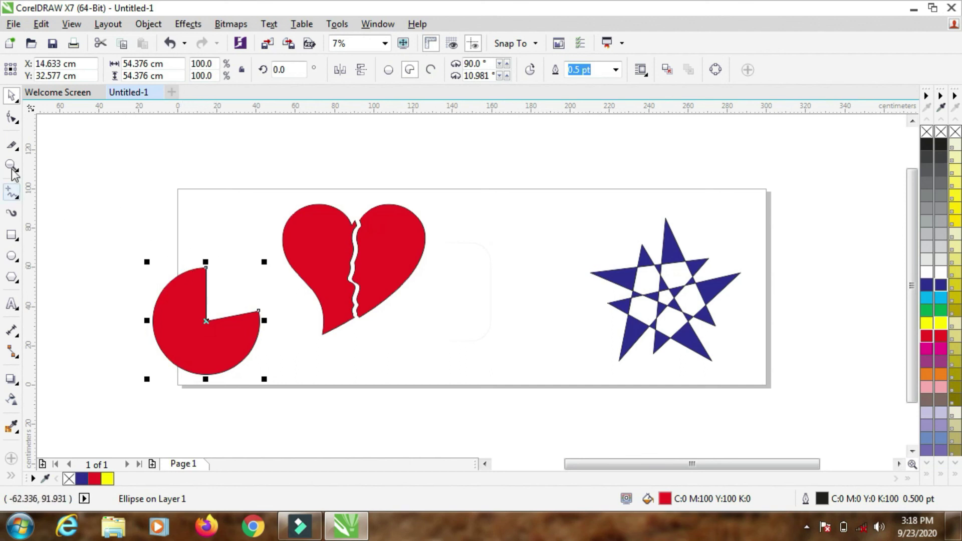
pyautogui.click(17, 149)
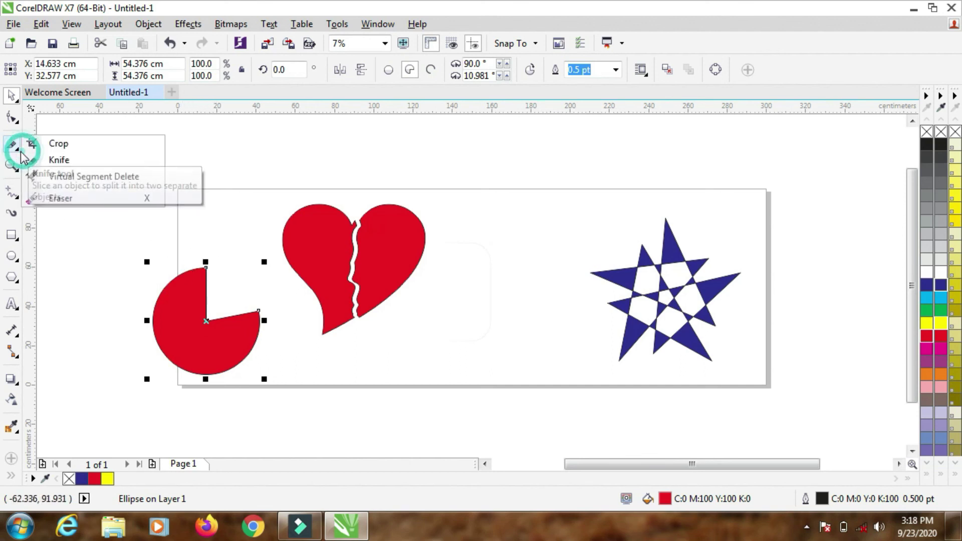
pyautogui.click(51, 199)
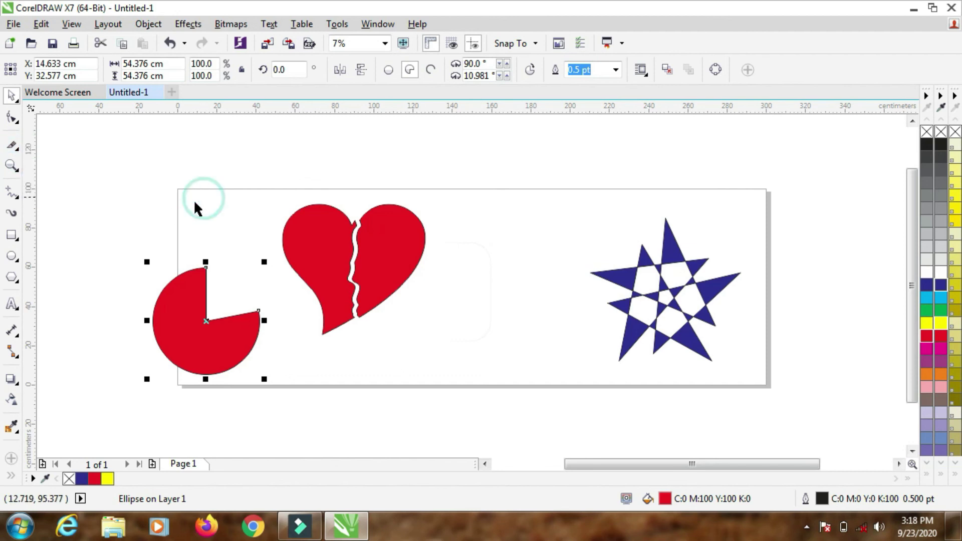
pyautogui.click(20, 155)
pyautogui.moveTo(13, 166)
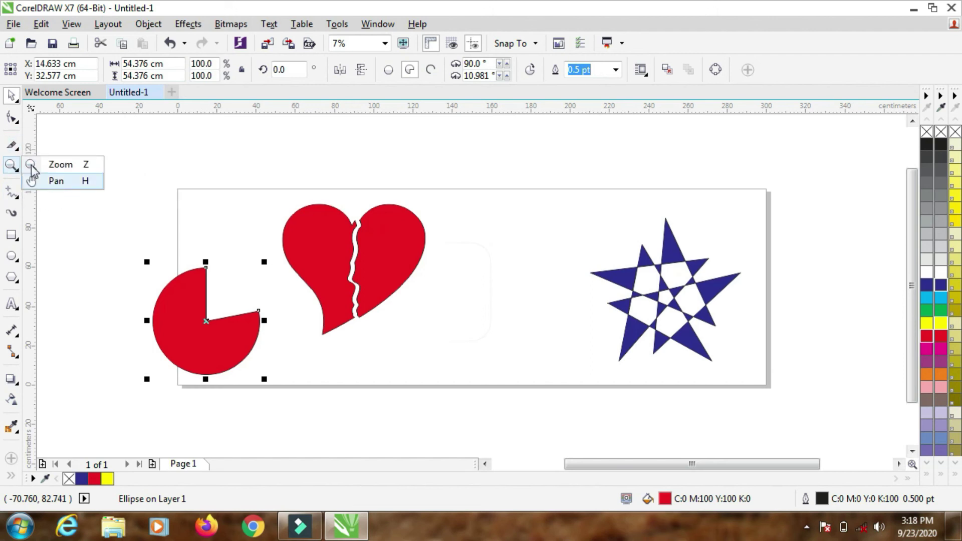
pyautogui.click(61, 199)
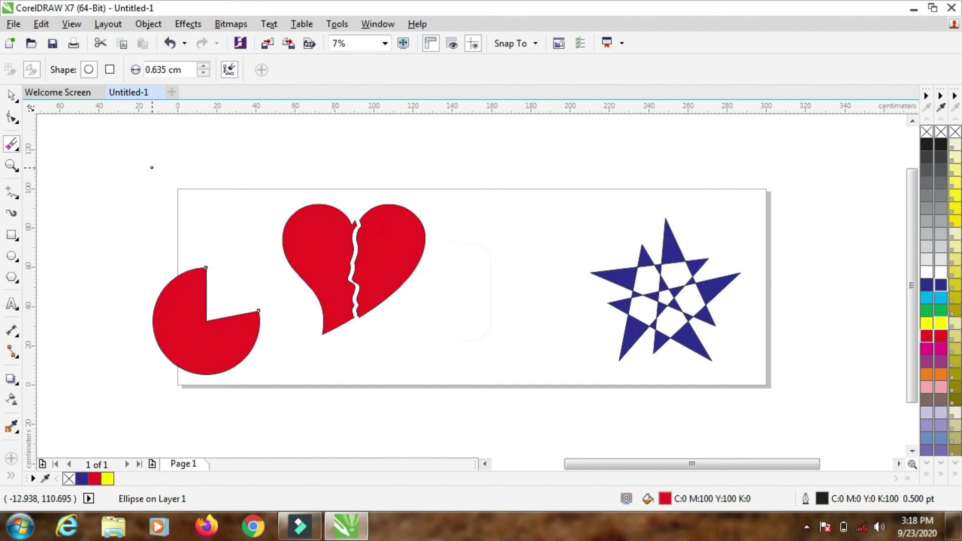
# Step: Zoom in closely on the top corner of the red pie to examine its outline
pyautogui.click(12, 167)
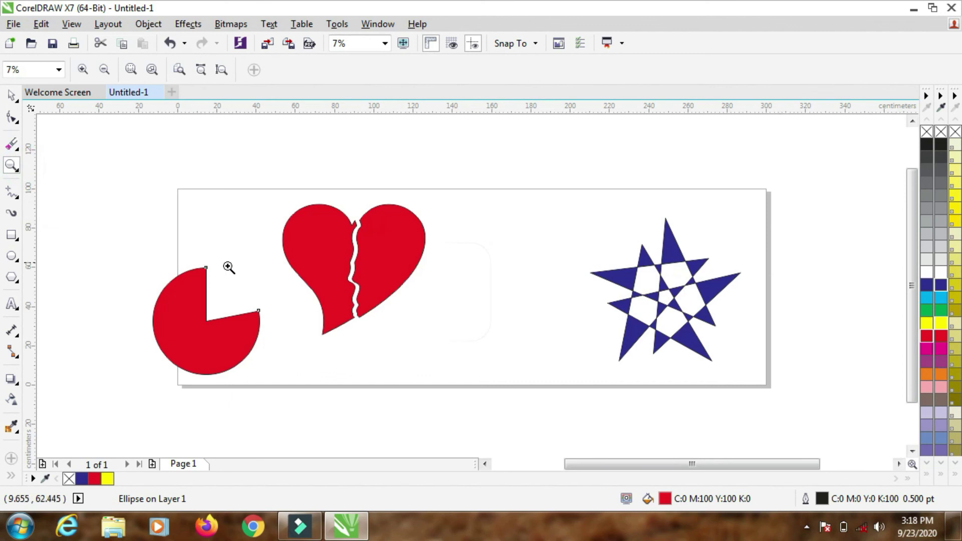
pyautogui.click(208, 265)
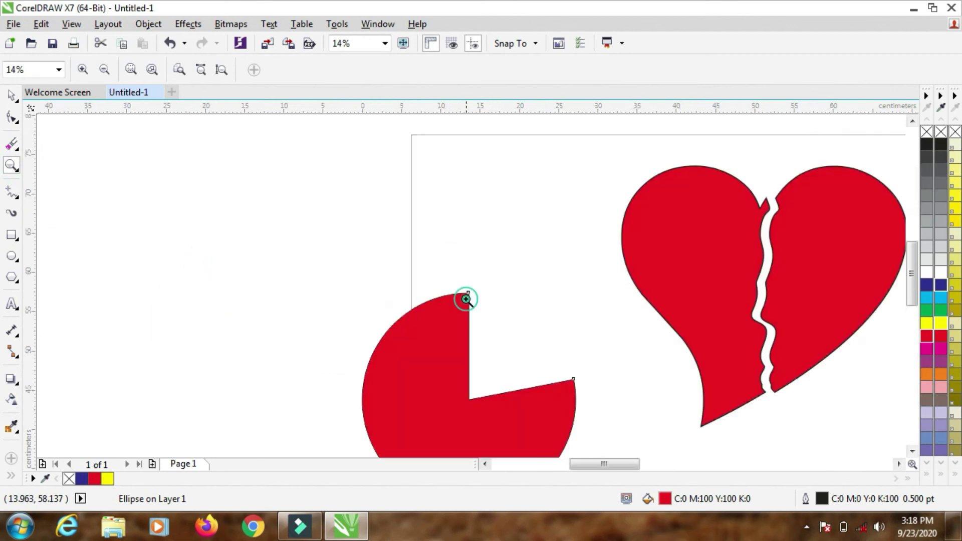
pyautogui.click(466, 298)
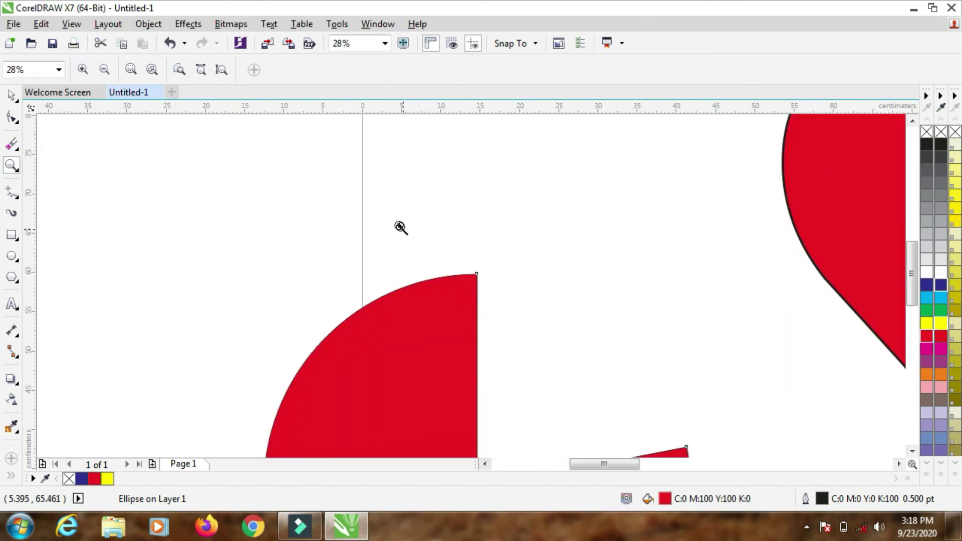
pyautogui.moveTo(394, 218); pyautogui.dragTo(530, 331)
pyautogui.moveTo(522, 313); pyautogui.dragTo(548, 326)
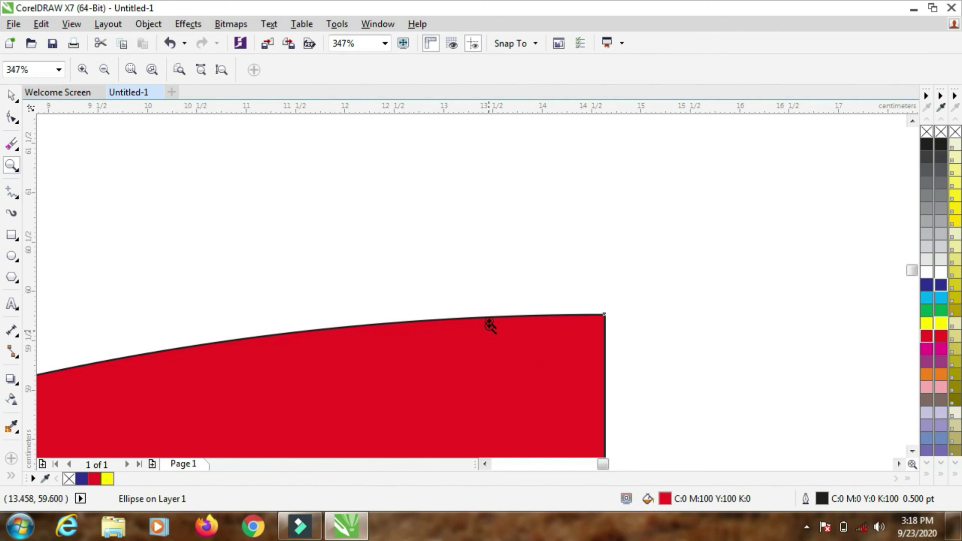
pyautogui.rightClick(505, 277)
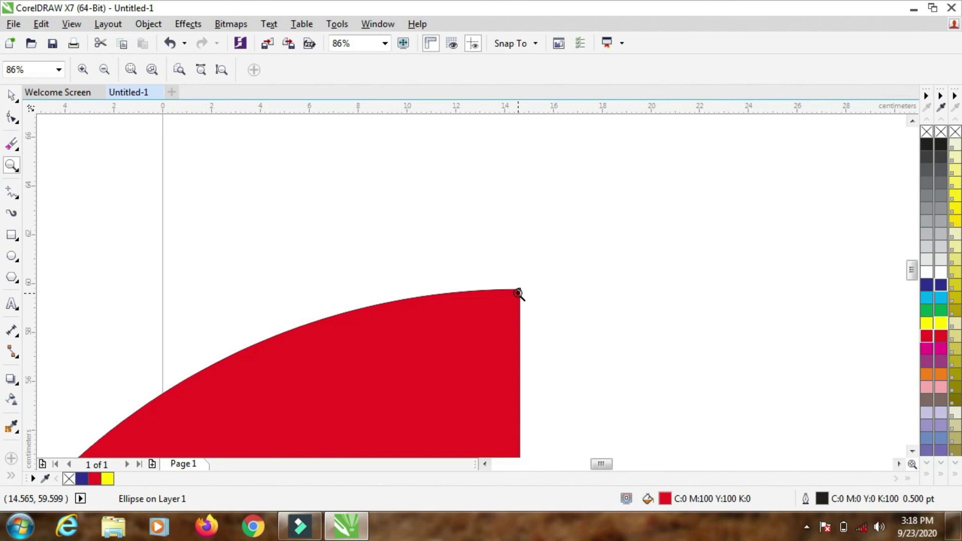
pyautogui.click(518, 294)
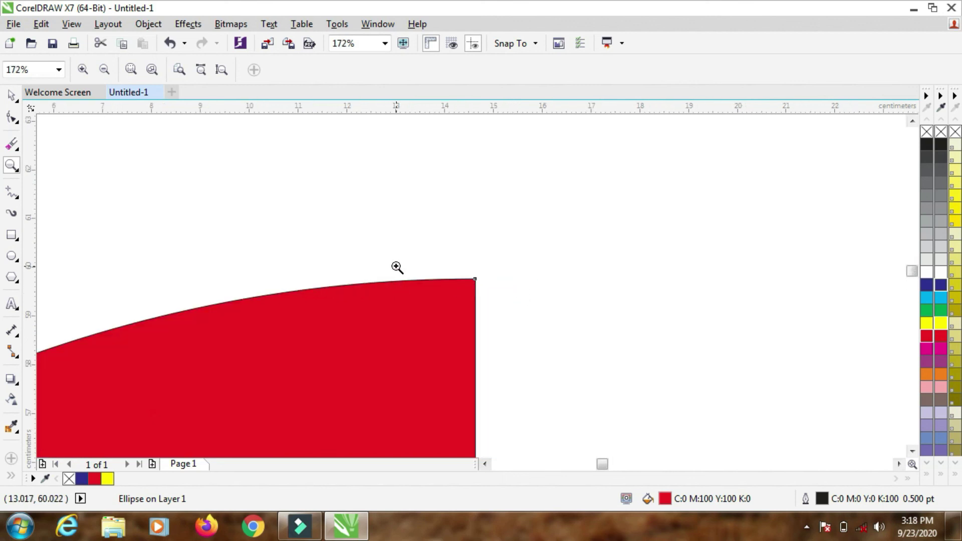
pyautogui.press('F3')
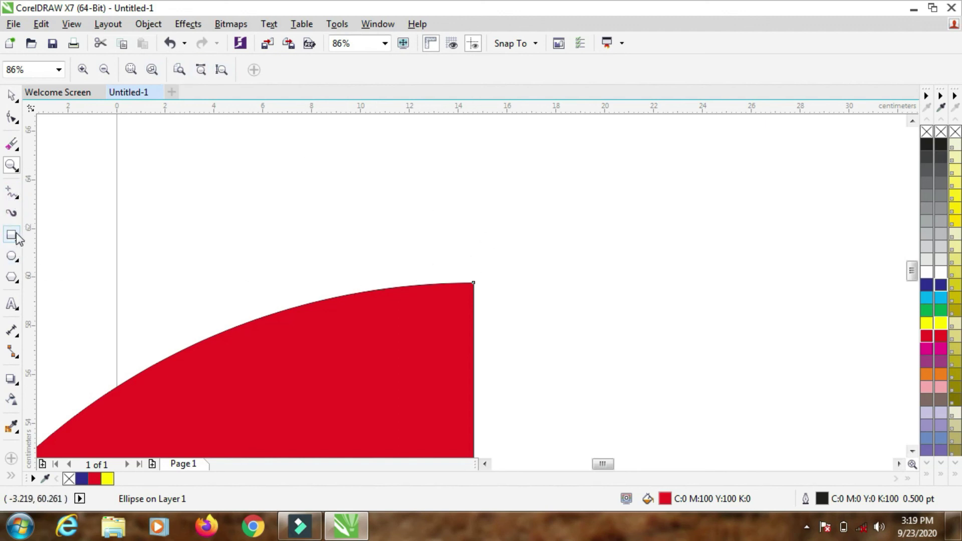
# Step: Give the Eraser a round nib and set its size to 1.435 cm
pyautogui.click(12, 144)
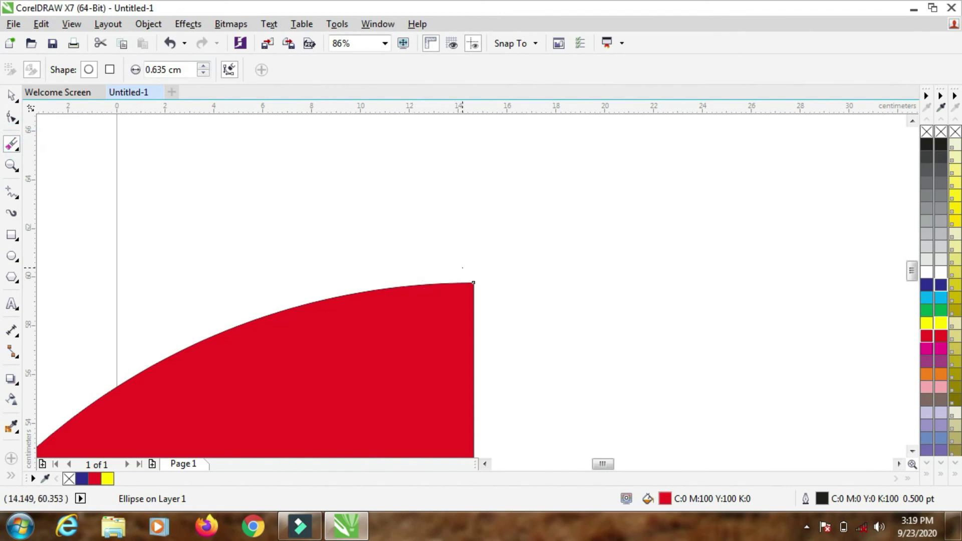
pyautogui.click(109, 73)
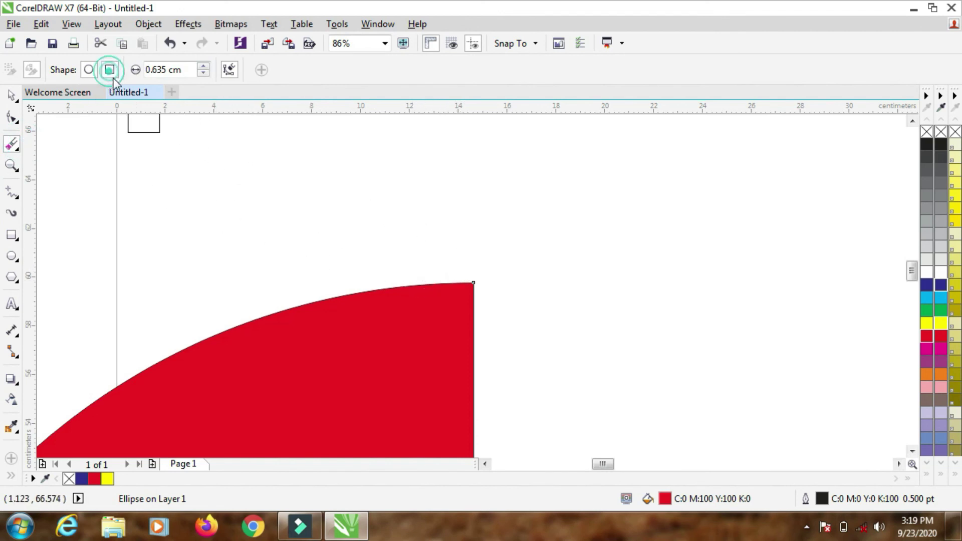
pyautogui.click(88, 69)
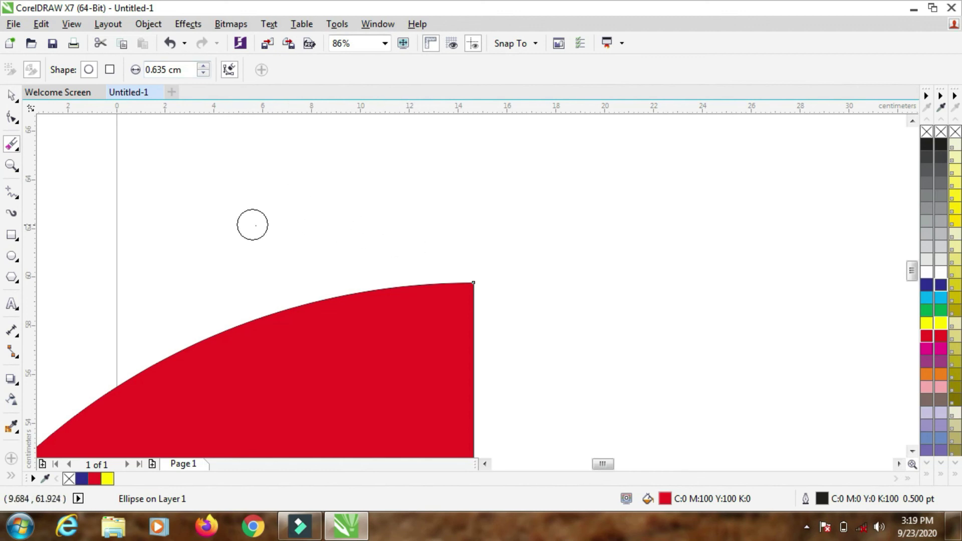
pyautogui.click(204, 68)
pyautogui.click(203, 67)
pyautogui.click(203, 67)
pyautogui.click(203, 67)
pyautogui.click(204, 67)
pyautogui.click(203, 67)
pyautogui.click(203, 67)
pyautogui.click(203, 67)
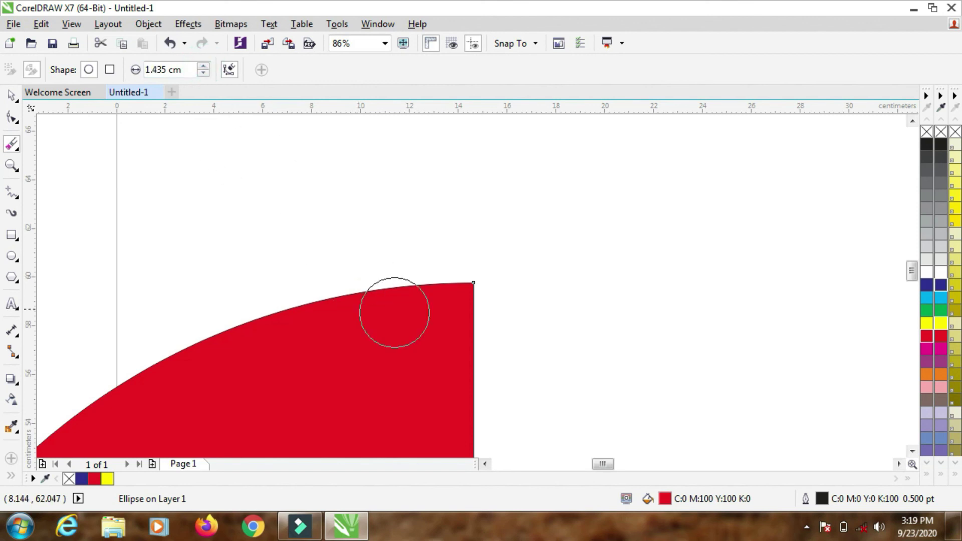
# Step: Erase ragged strips along the red pie's upper arc and around the outer end of its slanted cut edge
pyautogui.moveTo(483, 257)
pyautogui.mouseDown()
pyautogui.moveTo(434, 260)
pyautogui.moveTo(428, 267)
pyautogui.moveTo(460, 289)
pyautogui.moveTo(481, 323)
pyautogui.moveTo(392, 290)
pyautogui.moveTo(392, 278)
pyautogui.moveTo(371, 292)
pyautogui.moveTo(284, 285)
pyautogui.moveTo(287, 296)
pyautogui.moveTo(349, 299)
pyautogui.moveTo(428, 325)
pyautogui.moveTo(330, 292)
pyautogui.moveTo(270, 320)
pyautogui.moveTo(326, 327)
pyautogui.moveTo(340, 297)
pyautogui.mouseUp()
pyautogui.moveTo(232, 314)
pyautogui.mouseDown()
pyautogui.moveTo(200, 316)
pyautogui.moveTo(187, 335)
pyautogui.moveTo(178, 321)
pyautogui.moveTo(235, 338)
pyautogui.moveTo(190, 332)
pyautogui.moveTo(125, 358)
pyautogui.mouseUp()
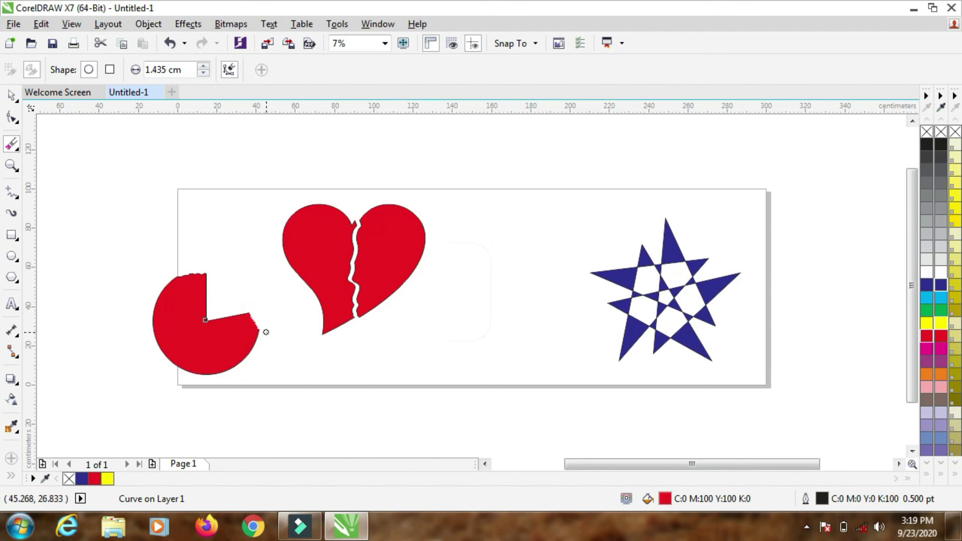
pyautogui.moveTo(250, 316); pyautogui.dragTo(235, 318)
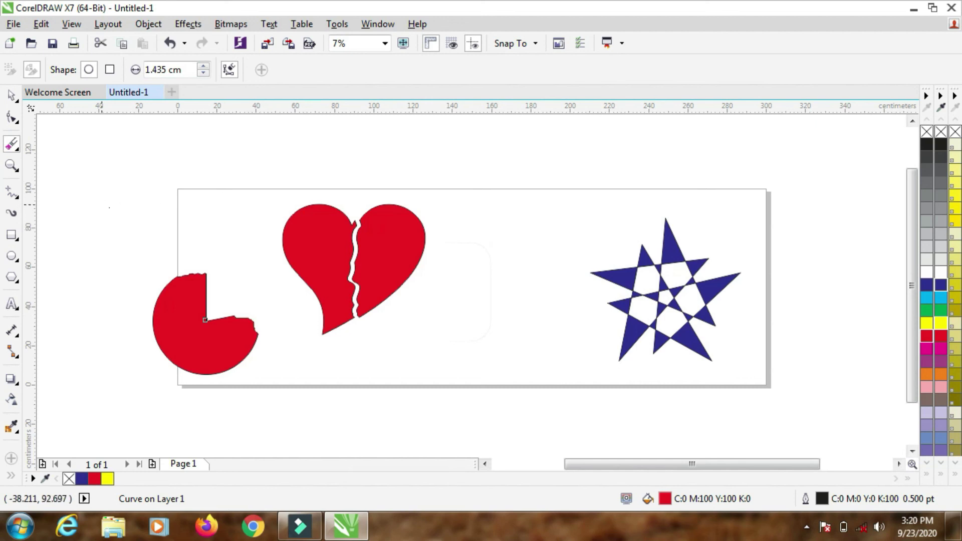
# Step: Examine the erased upper edge of the red pie up close, then return to the whole-page view
pyautogui.click(17, 170)
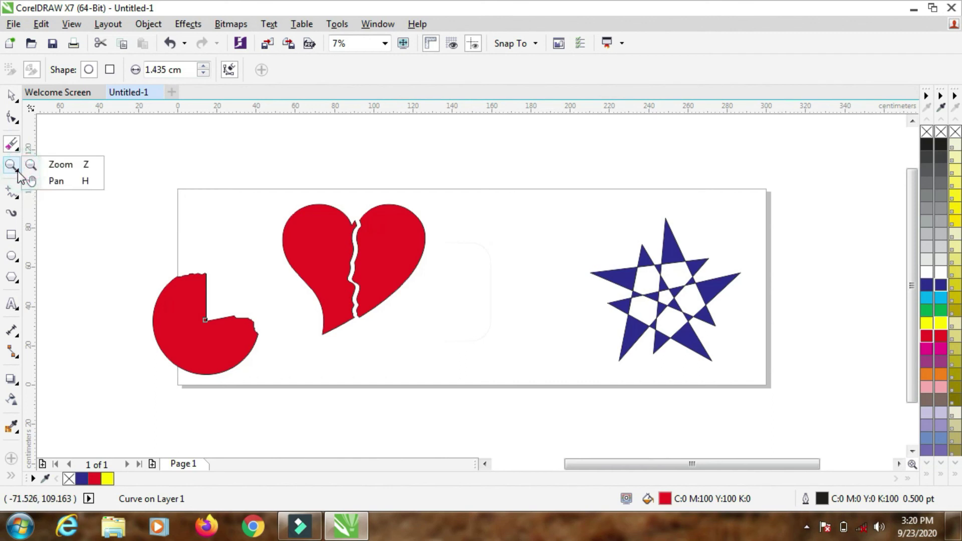
pyautogui.click(54, 166)
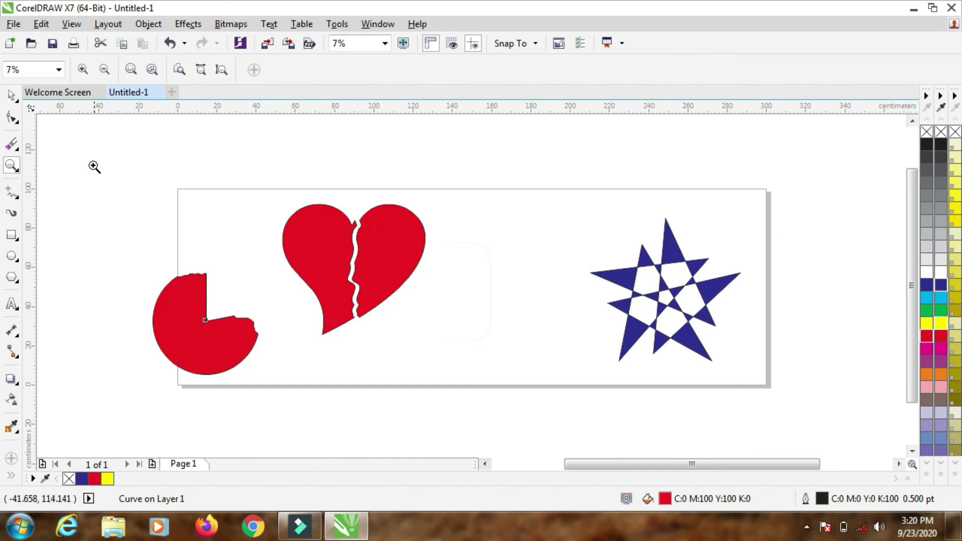
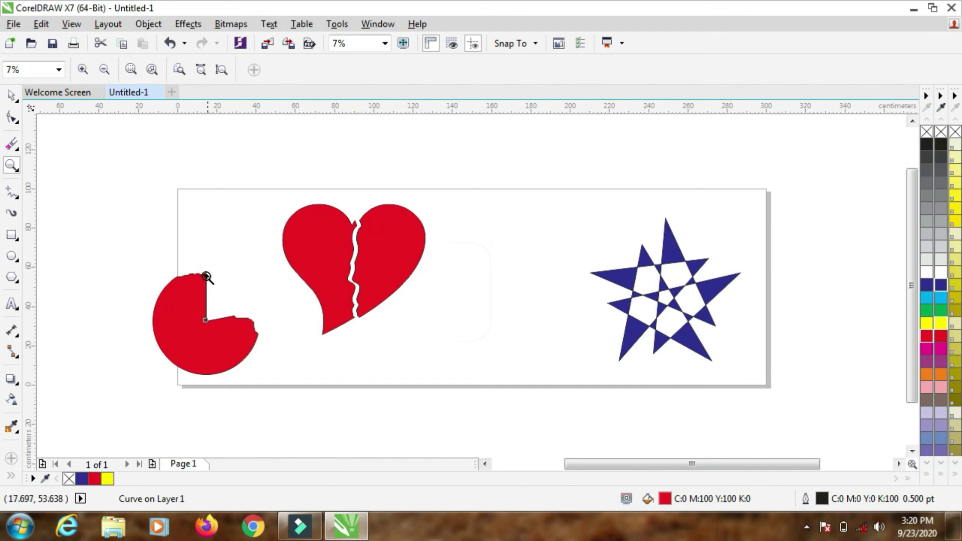
pyautogui.click(210, 277)
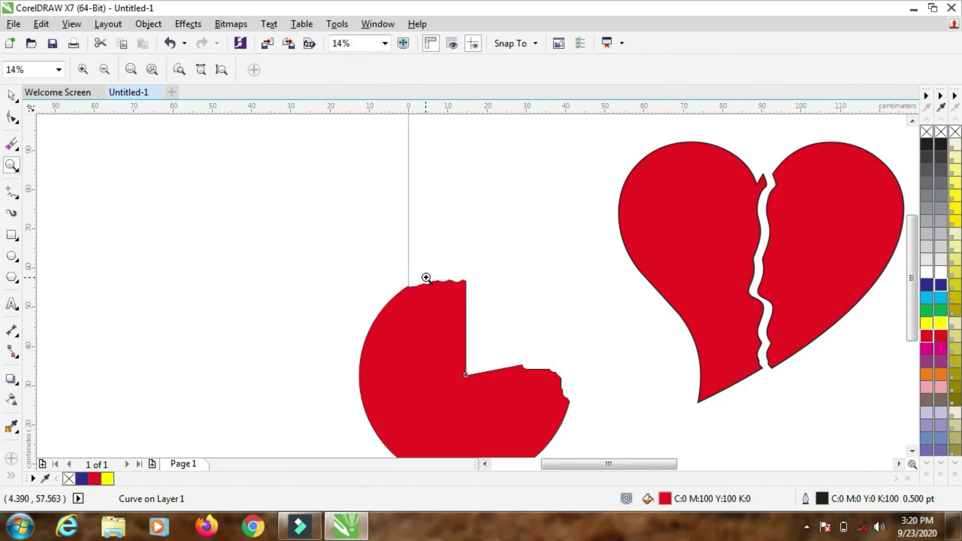
pyautogui.click(441, 287)
pyautogui.click(456, 279)
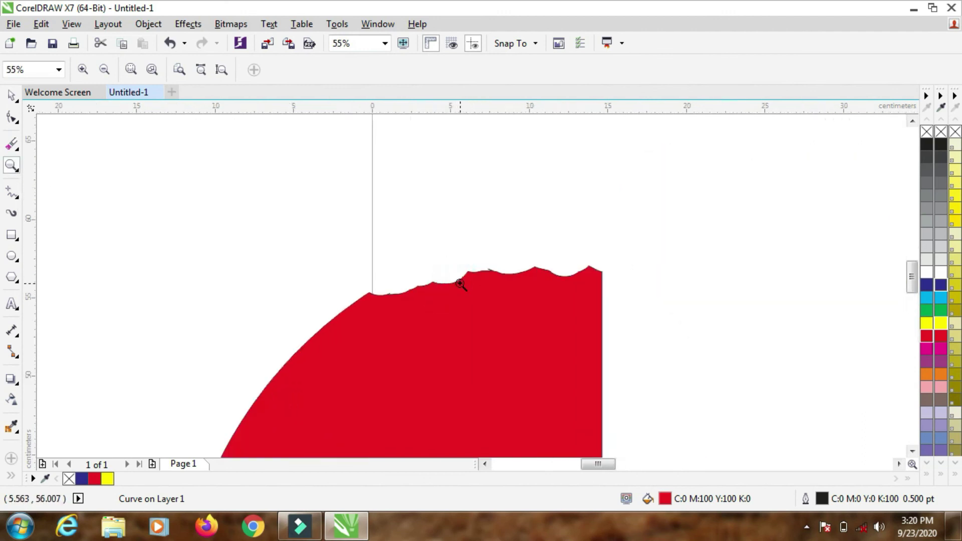
pyautogui.click(458, 281)
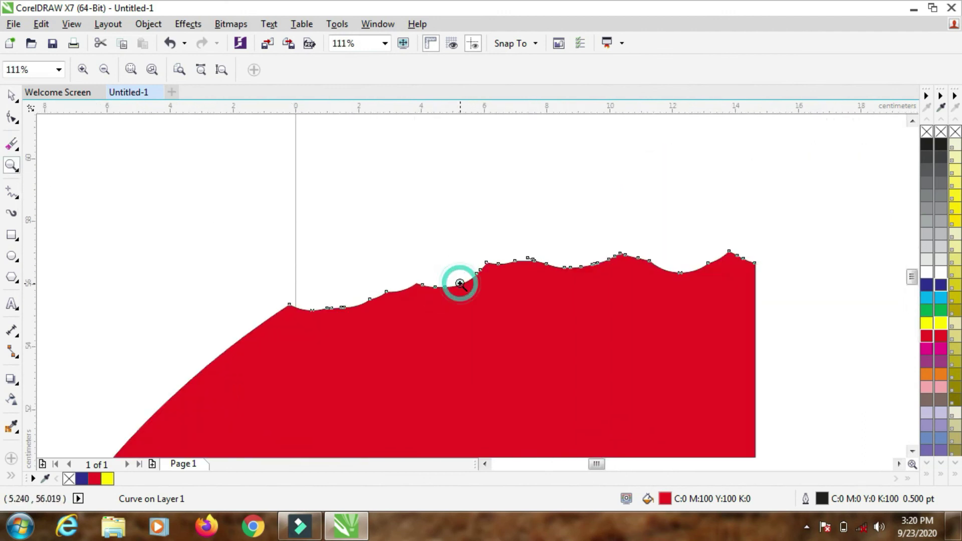
pyautogui.keyDown('shift'); pyautogui.click(368, 210); pyautogui.keyUp('shift')
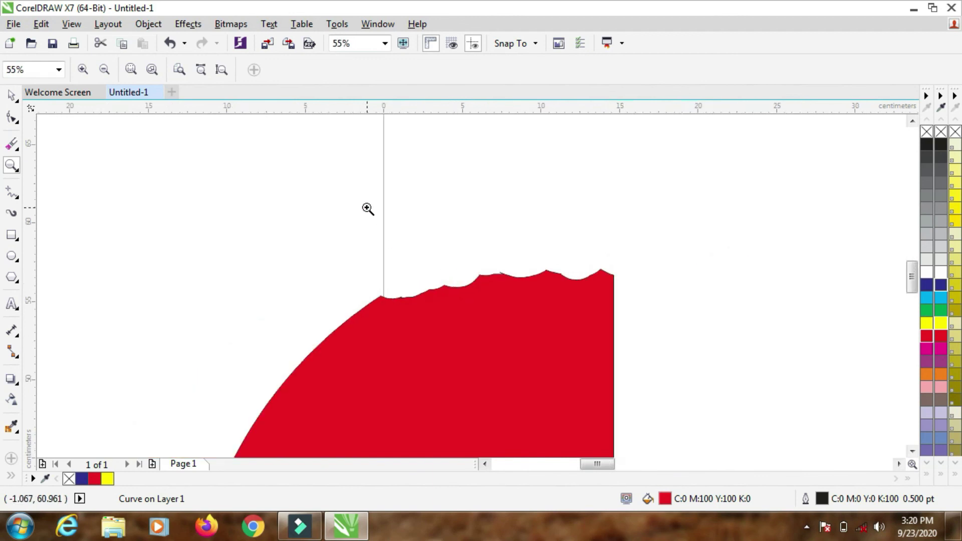
pyautogui.keyDown('shift'); pyautogui.click(368, 209); pyautogui.keyUp('shift')
pyautogui.keyDown('shift'); pyautogui.click(368, 209); pyautogui.keyUp('shift')
pyautogui.keyDown('shift'); pyautogui.click(368, 209); pyautogui.keyUp('shift')
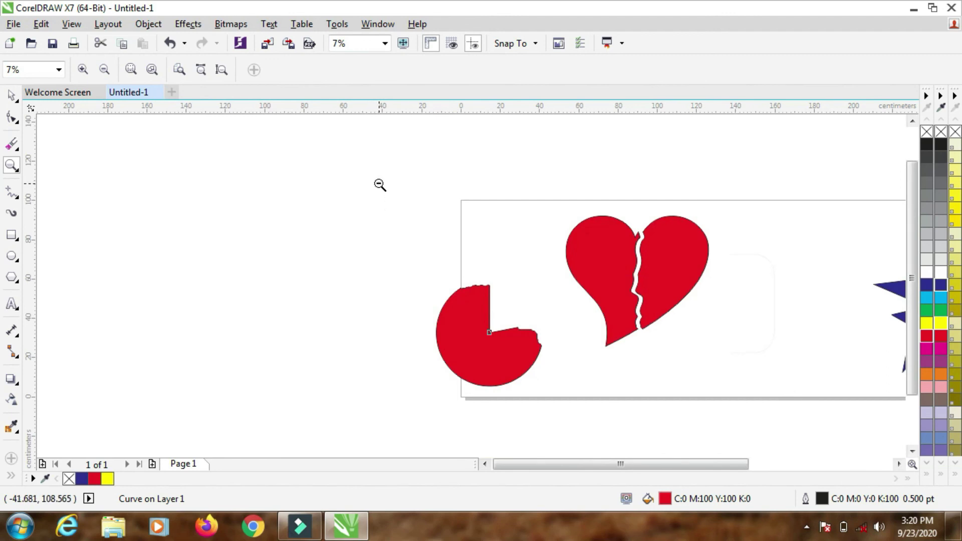
pyautogui.hscroll(3, 372, 183)
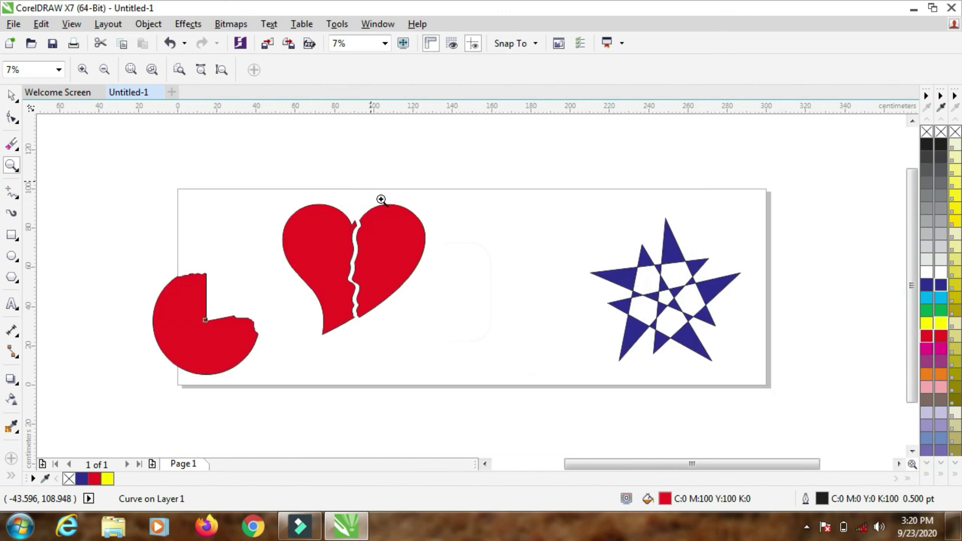
# Step: Shift the page view slightly up and to the right with the Pan tool, then switch to the Pick tool
pyautogui.click(19, 170)
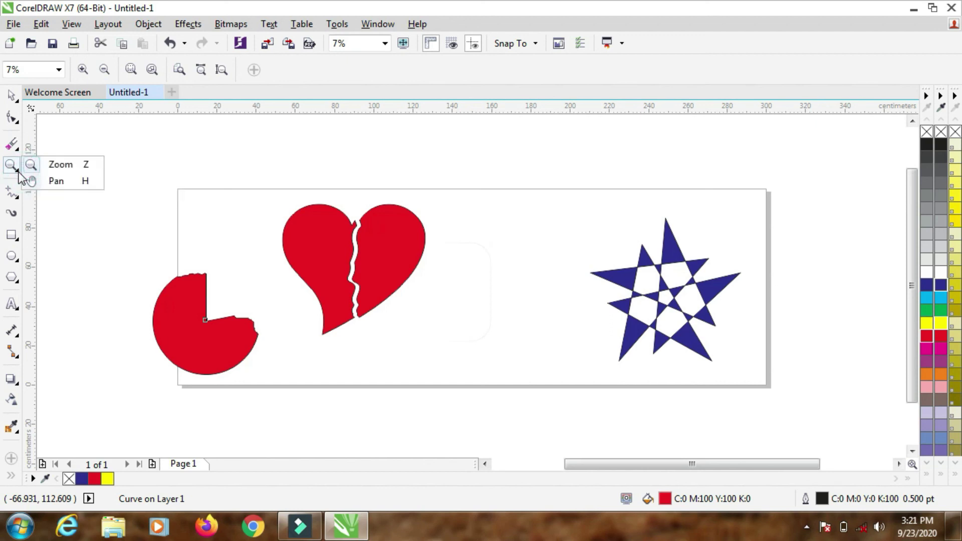
pyautogui.click(56, 181)
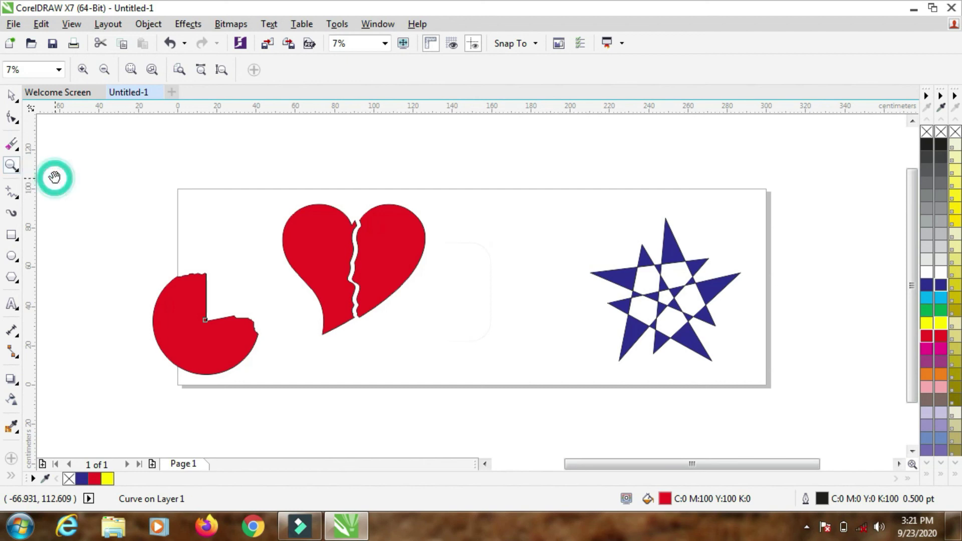
pyautogui.moveTo(346, 243); pyautogui.dragTo(361, 227)
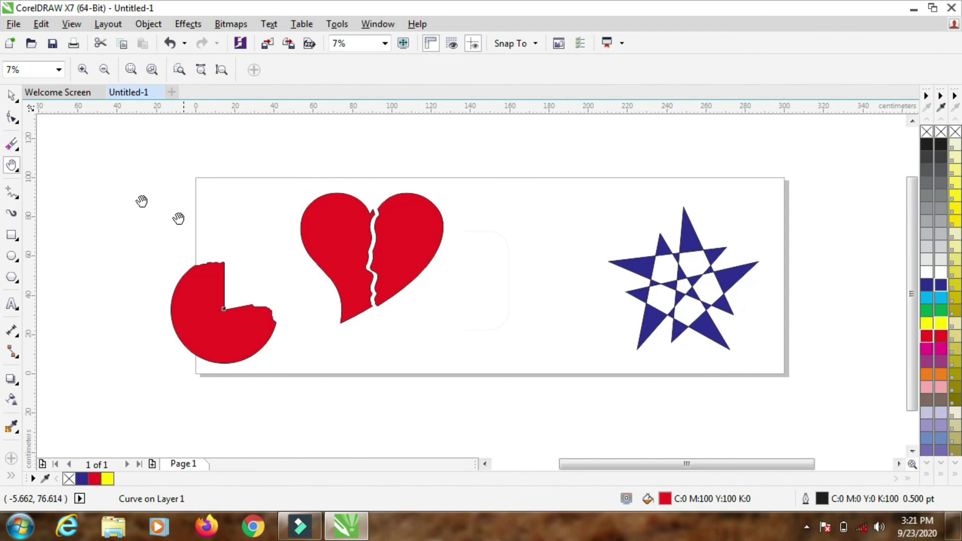
pyautogui.click(9, 97)
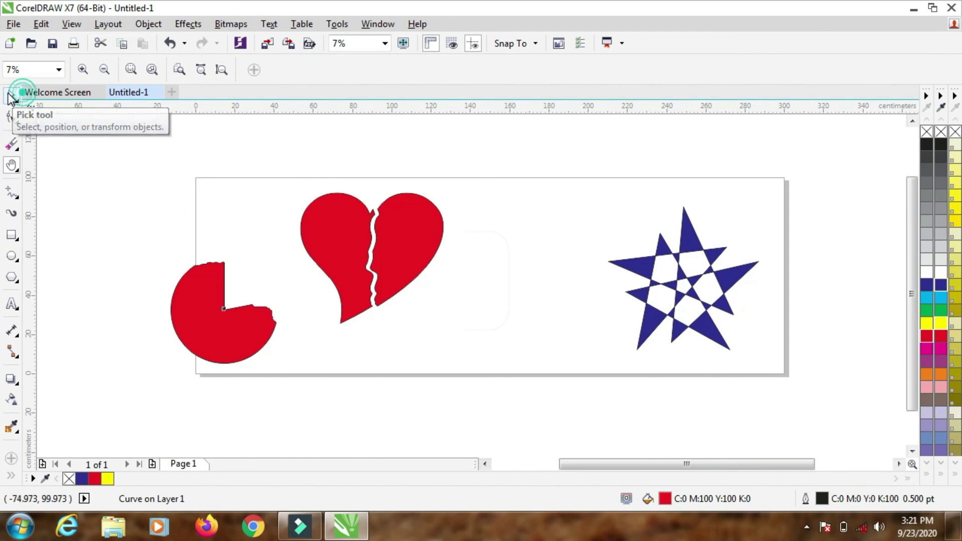
# Step: With the Pick tool active, scroll the view far to the right and below the page, and bring the drawing back into view
pyautogui.click(19, 173)
pyautogui.click(53, 164)
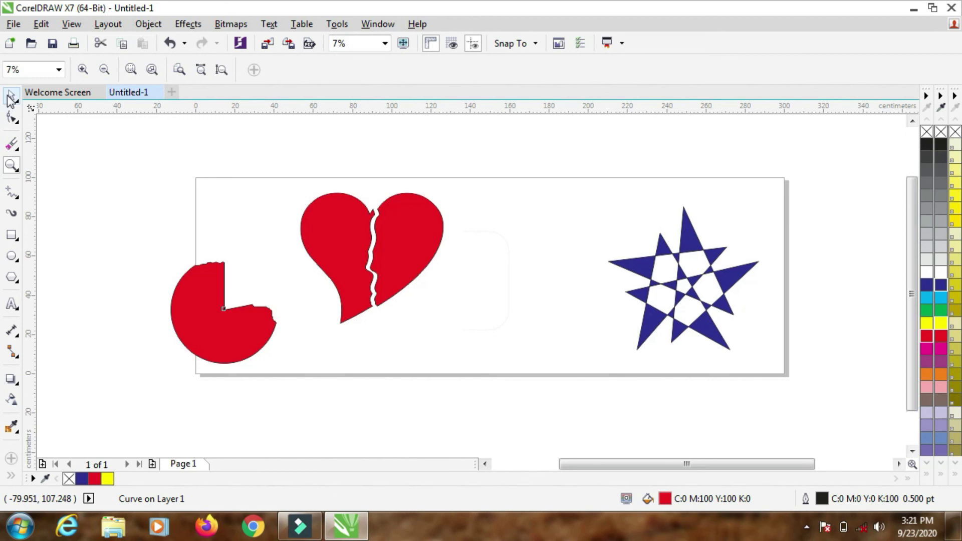
pyautogui.click(9, 95)
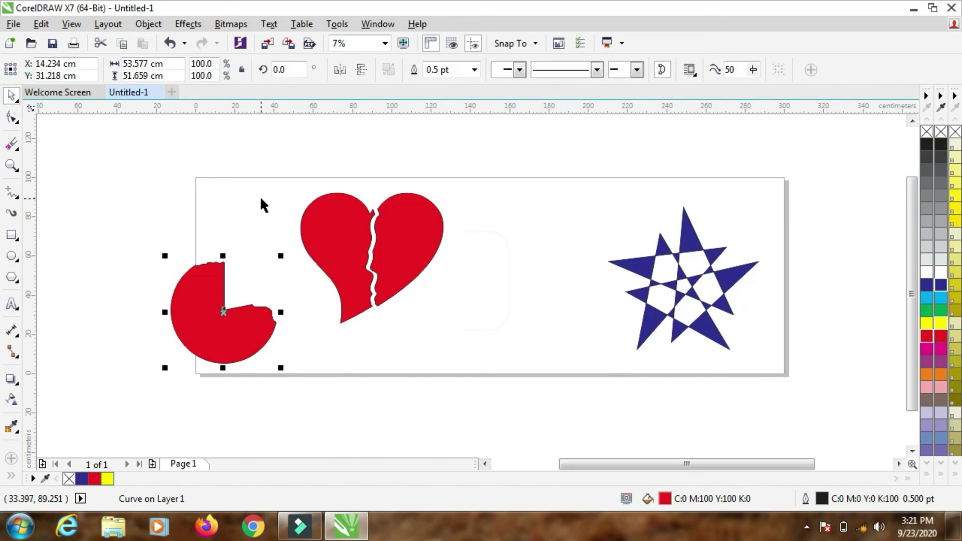
pyautogui.click(899, 465)
pyautogui.click(898, 465)
pyautogui.click(899, 465)
pyautogui.click(899, 465)
pyautogui.click(899, 465)
pyautogui.click(911, 450)
pyautogui.click(912, 450)
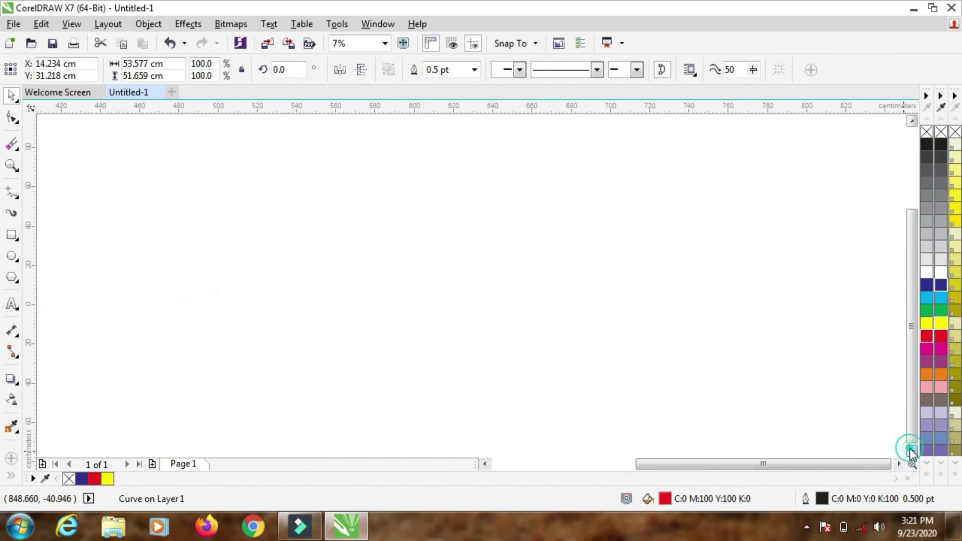
pyautogui.moveTo(792, 470); pyautogui.dragTo(717, 475)
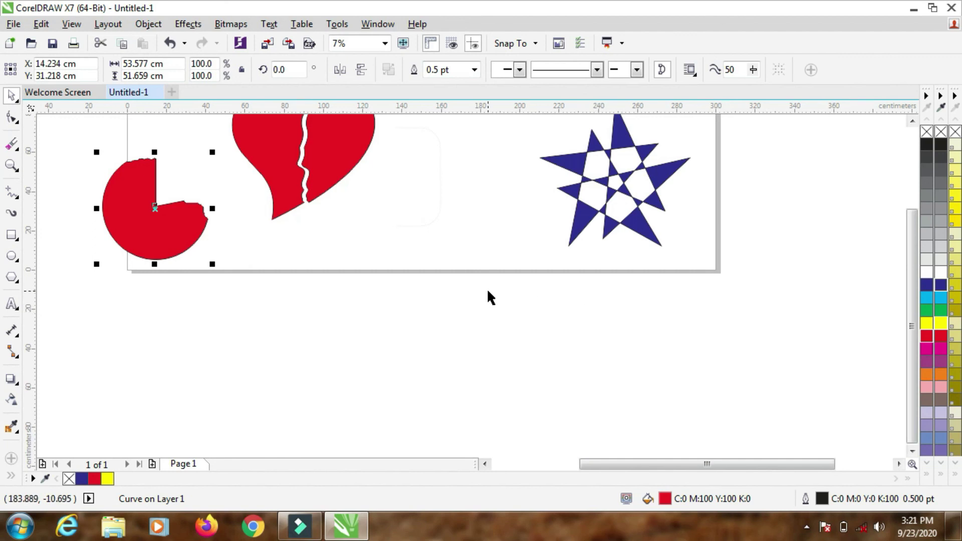
# Step: Zoom out to 1% with the Zoom tool, accept the window adjustment, and return to the whole-page view
pyautogui.click(12, 165)
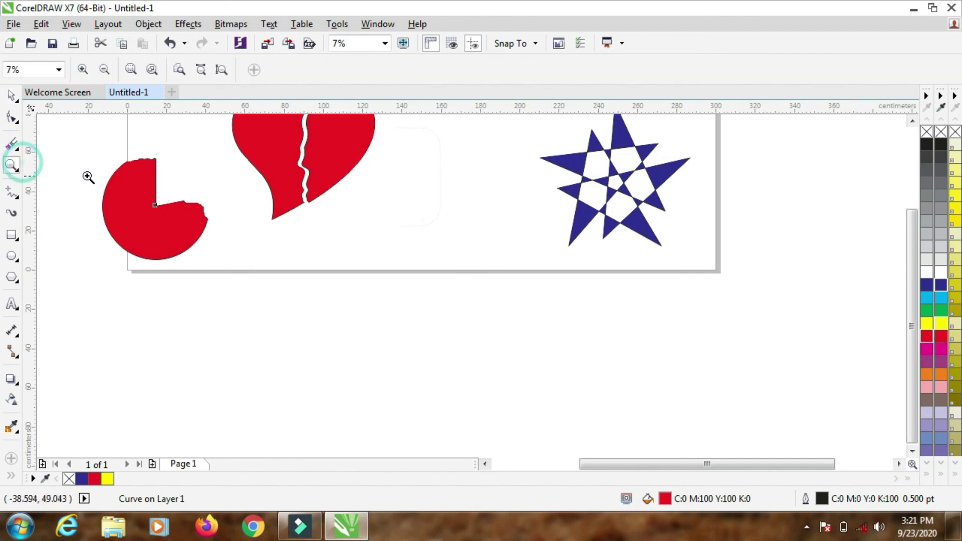
pyautogui.keyDown('shift'); pyautogui.click(306, 223); pyautogui.keyUp('shift')
pyautogui.keyDown('shift'); pyautogui.click(307, 224); pyautogui.keyUp('shift')
pyautogui.keyDown('shift'); pyautogui.click(306, 226); pyautogui.keyUp('shift')
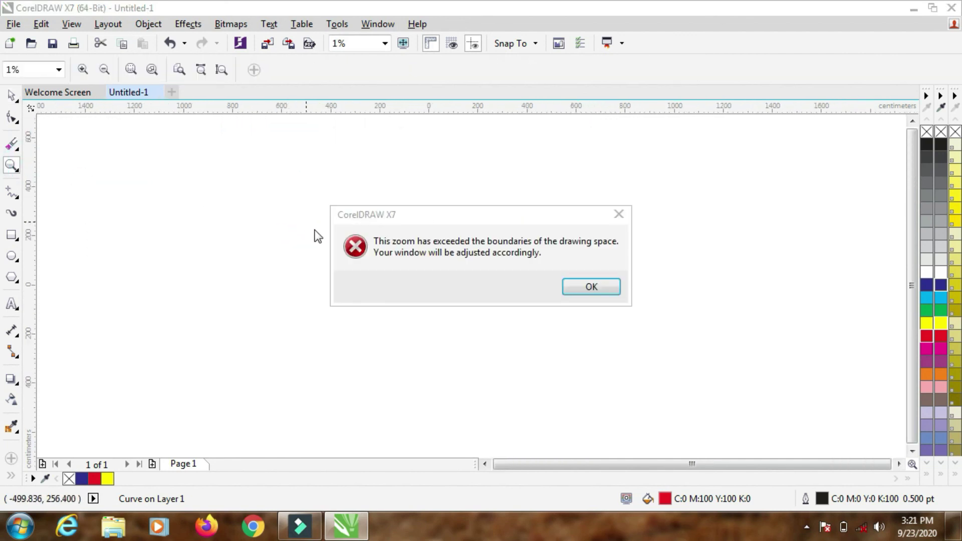
pyautogui.click(584, 286)
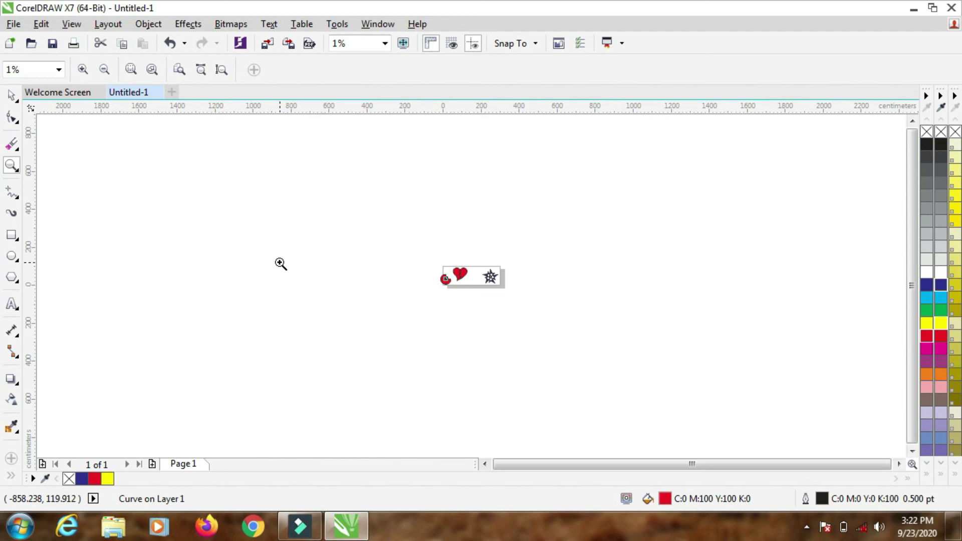
pyautogui.hotkey('shift', 'F4')
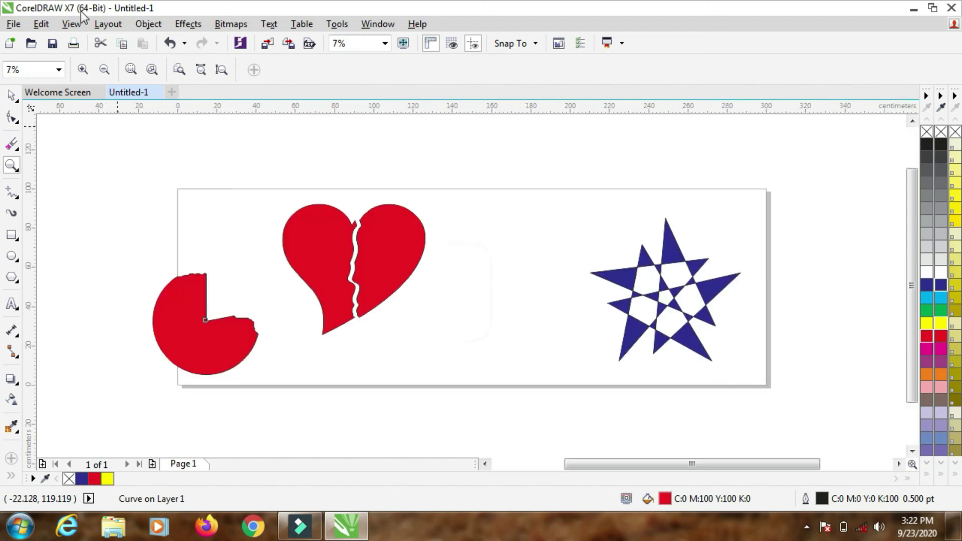
# Step: Select the red pie with the Pick tool, zoom to the selection, and return to the whole-page view
pyautogui.click(10, 97)
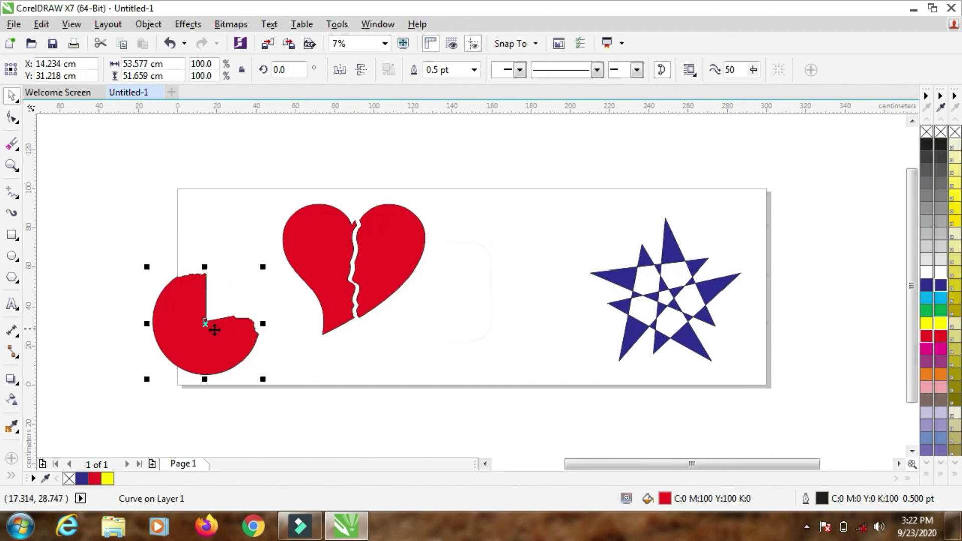
pyautogui.click(299, 337)
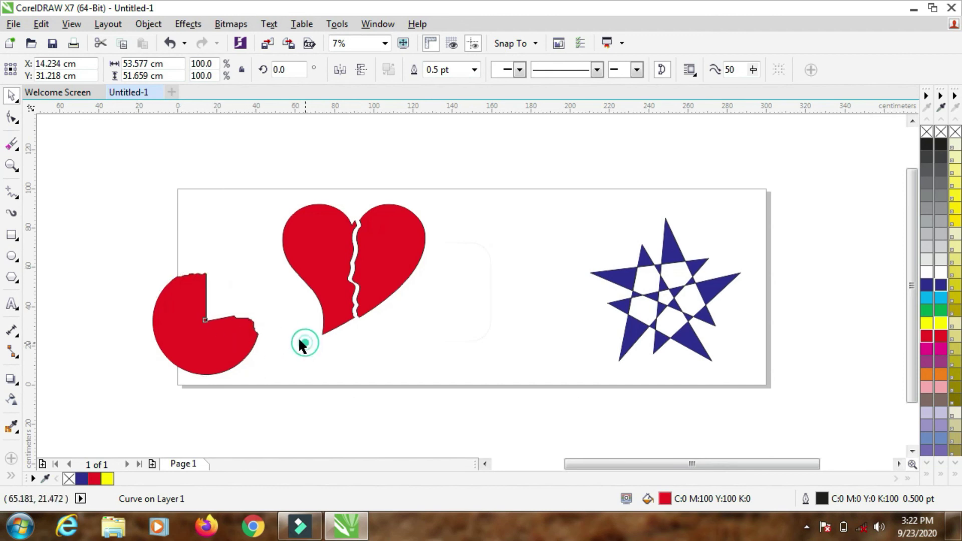
pyautogui.click(201, 332)
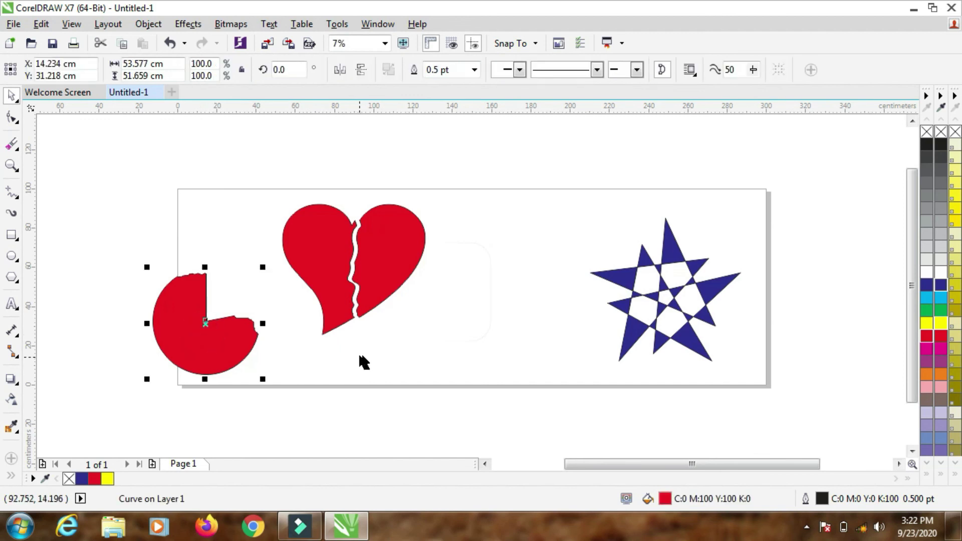
pyautogui.hotkey('shift', 'F2')
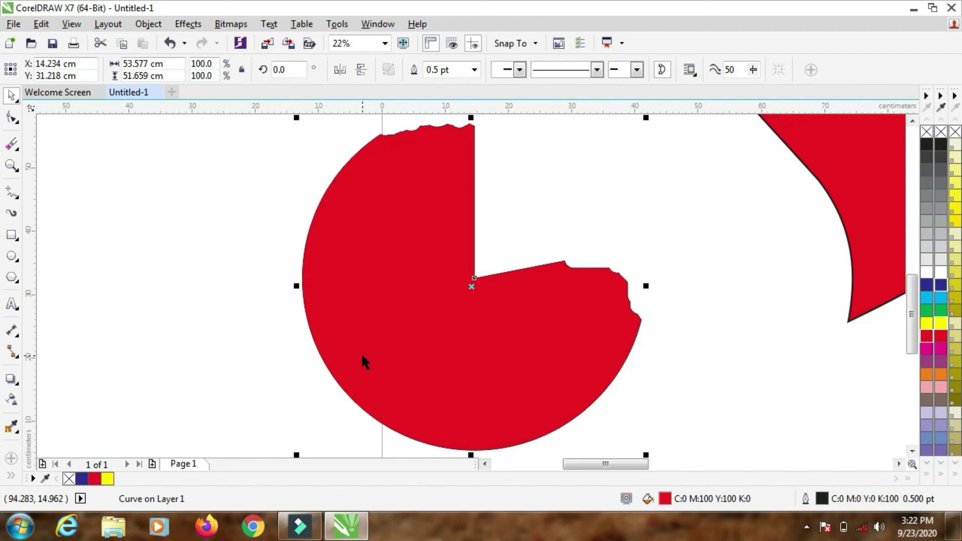
pyautogui.hotkey('shift', 'F4')
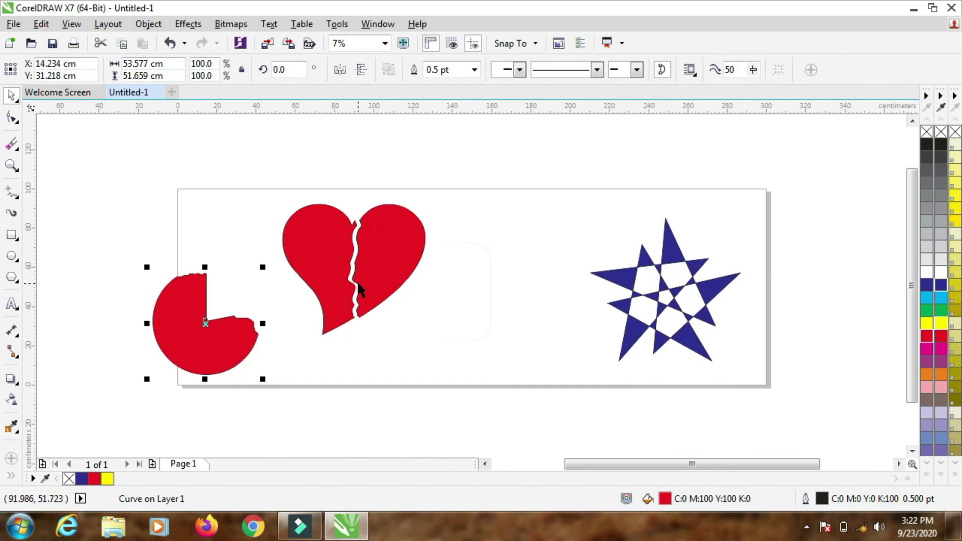
# Step: Select the right half of the broken heart, zoom to the selection, and zoom back out to 10%
pyautogui.click(381, 276)
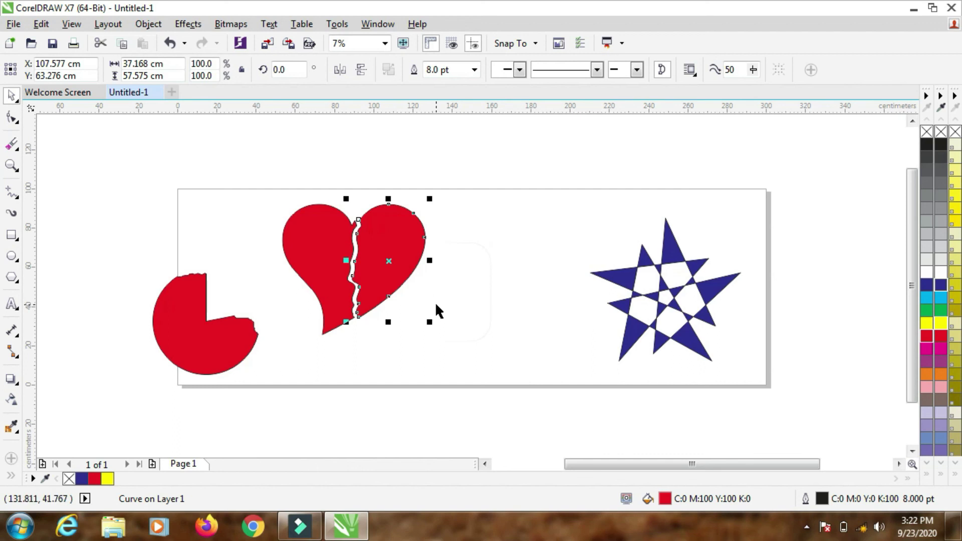
pyautogui.hotkey('shift', 'F2')
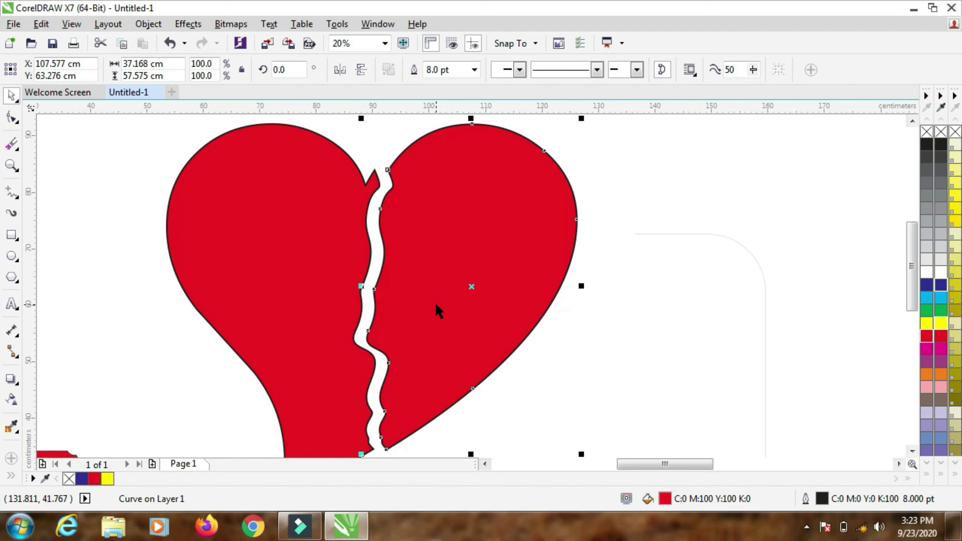
pyautogui.scroll(-1, 436, 311)
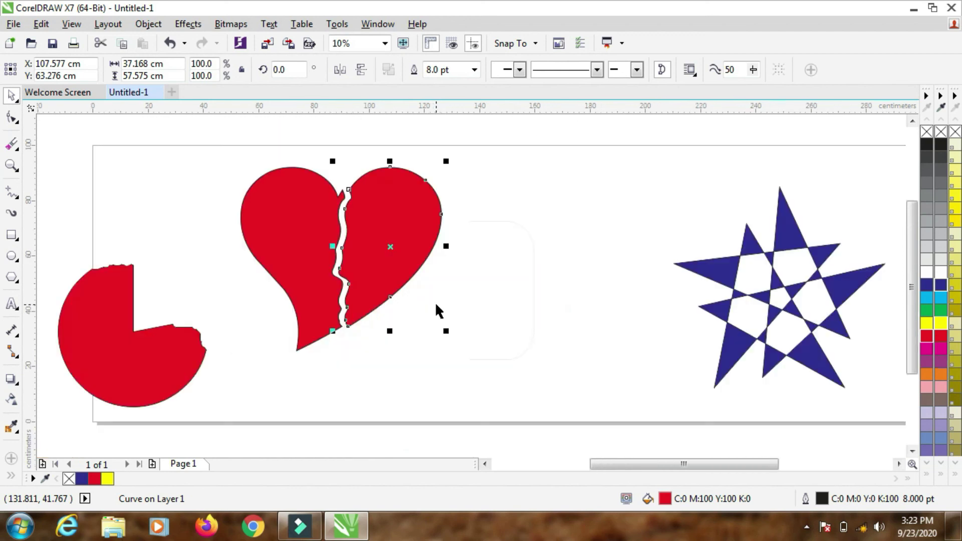